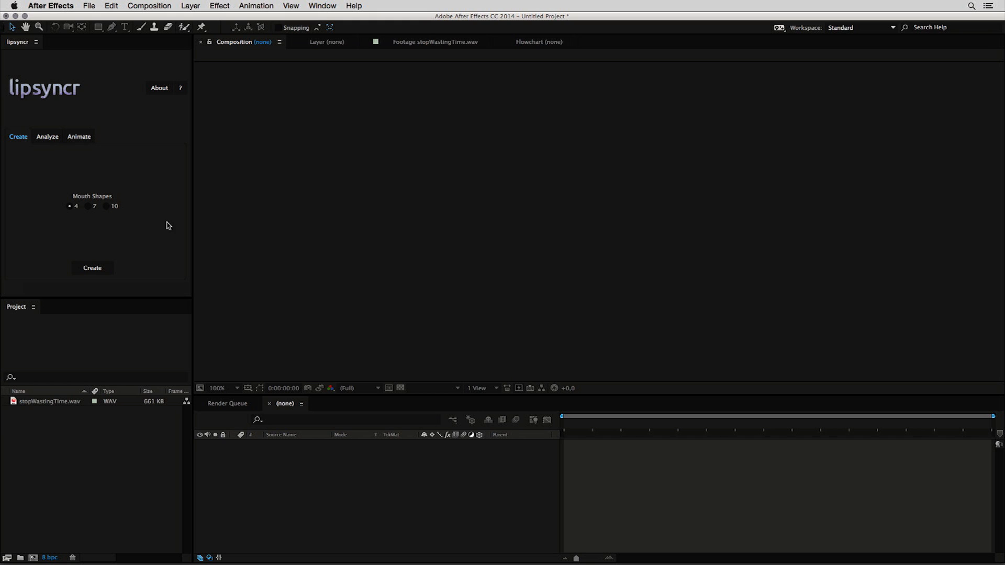
Create a mouth composition with 4 mouth shapes and list its timeline entries by layer name.
left_click(102, 272)
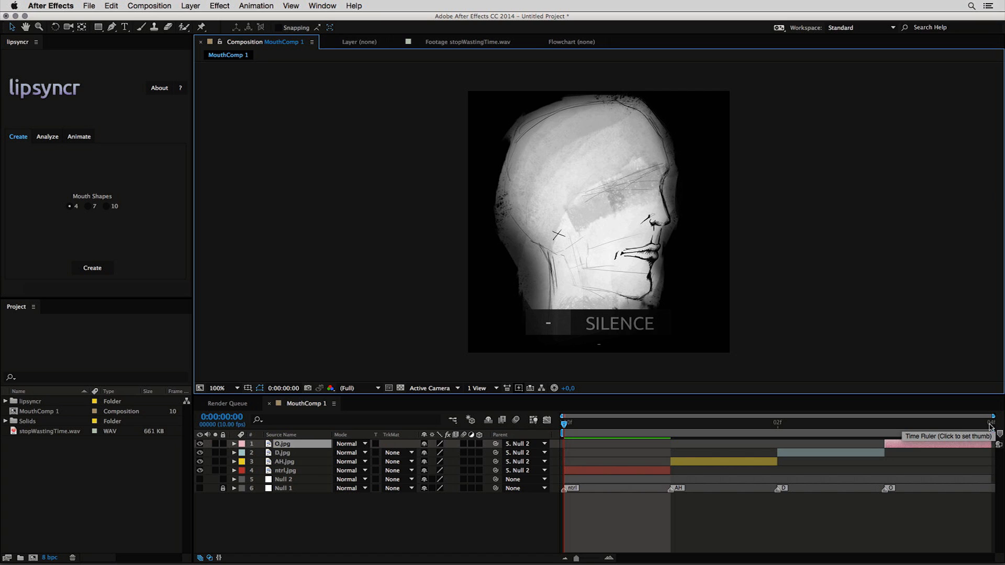
left_click(285, 471)
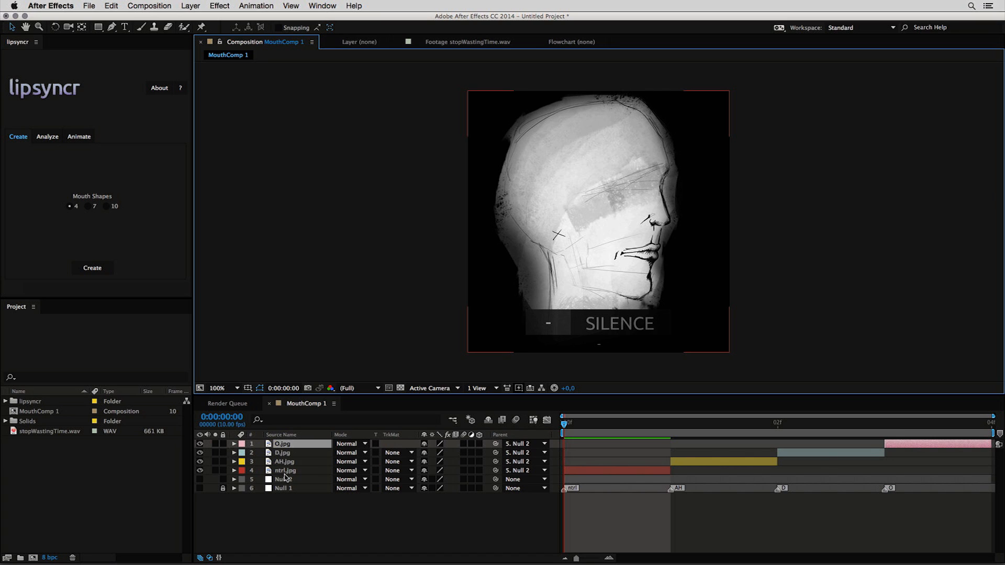
left_click(283, 435)
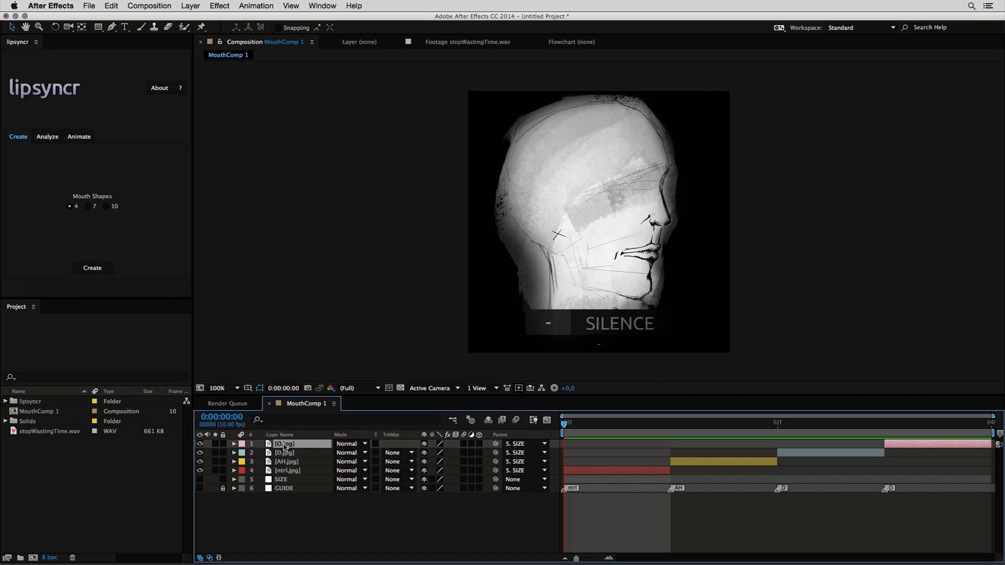
Step through the four-shape mouth composition to view the AH and D mouth frames.
left_click(287, 471)
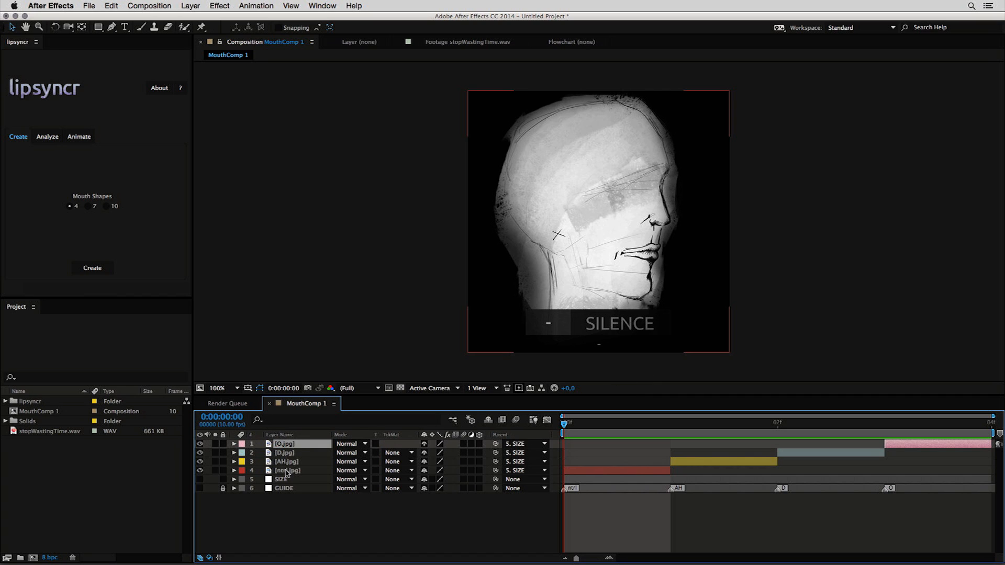
key("Page_Down")
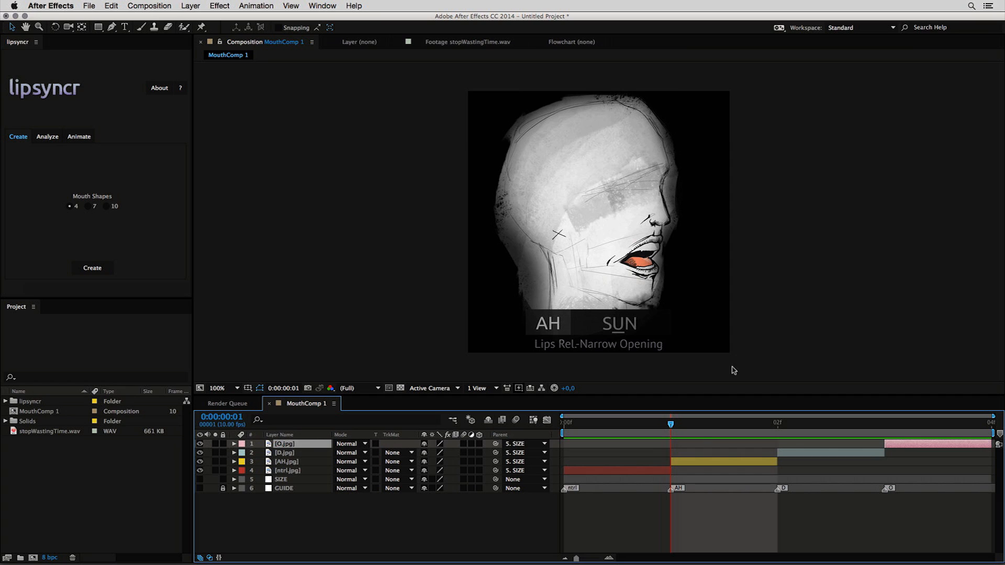
left_click_drag(672, 425, 752, 425)
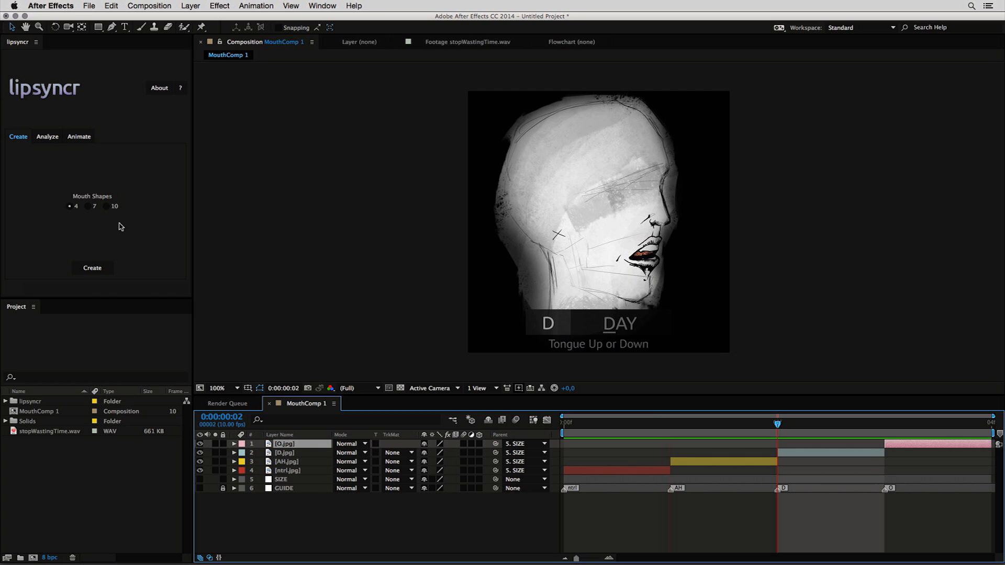
Create another mouth composition with 10 mouth shapes and scrub it to the M shape at frame 4.
left_click(108, 207)
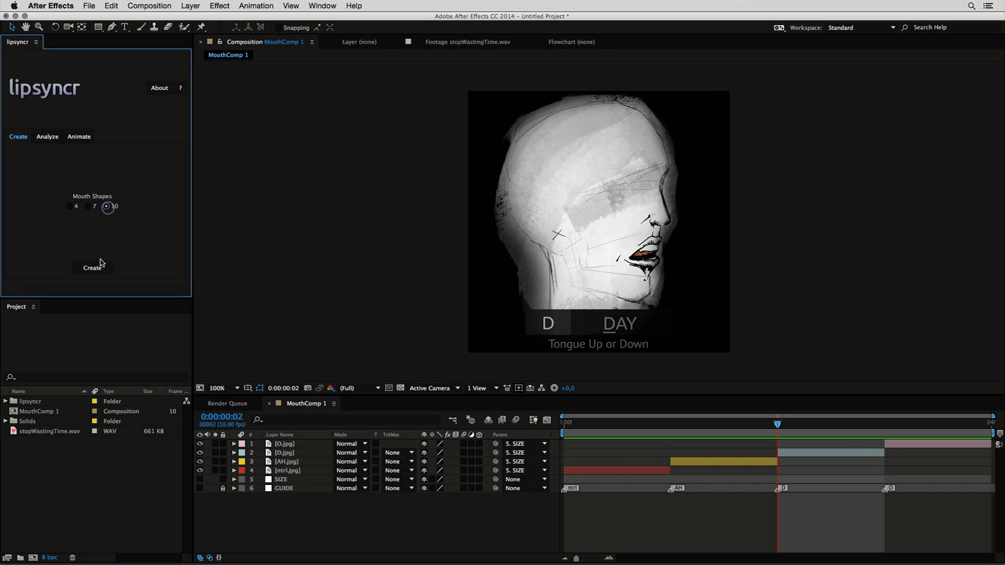
left_click(101, 264)
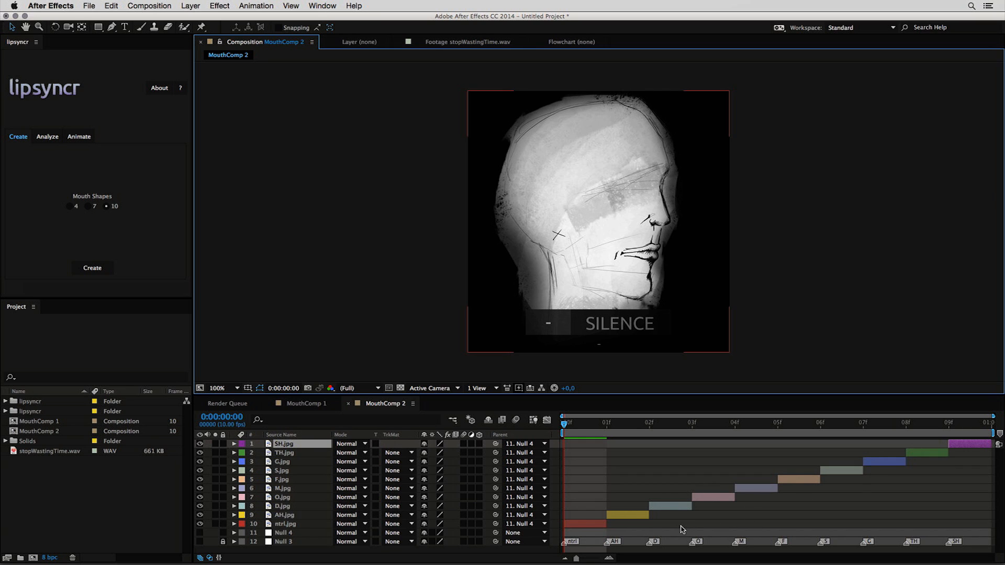
left_click_drag(566, 425, 713, 458)
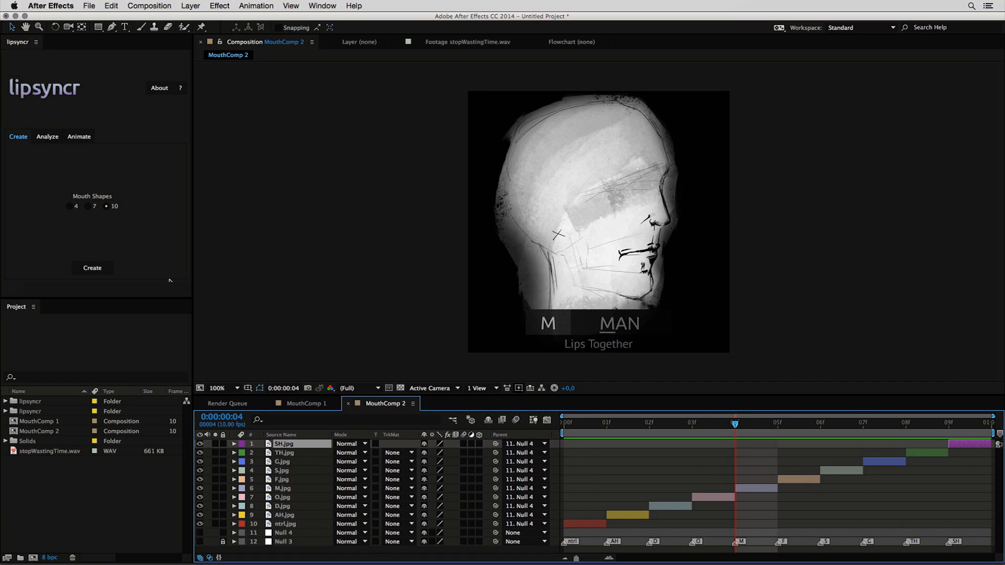
Open lipsyncr's Analyze settings with stopWastingTime.wav as the audio footage and play that audio file to hear its speech.
left_click(48, 138)
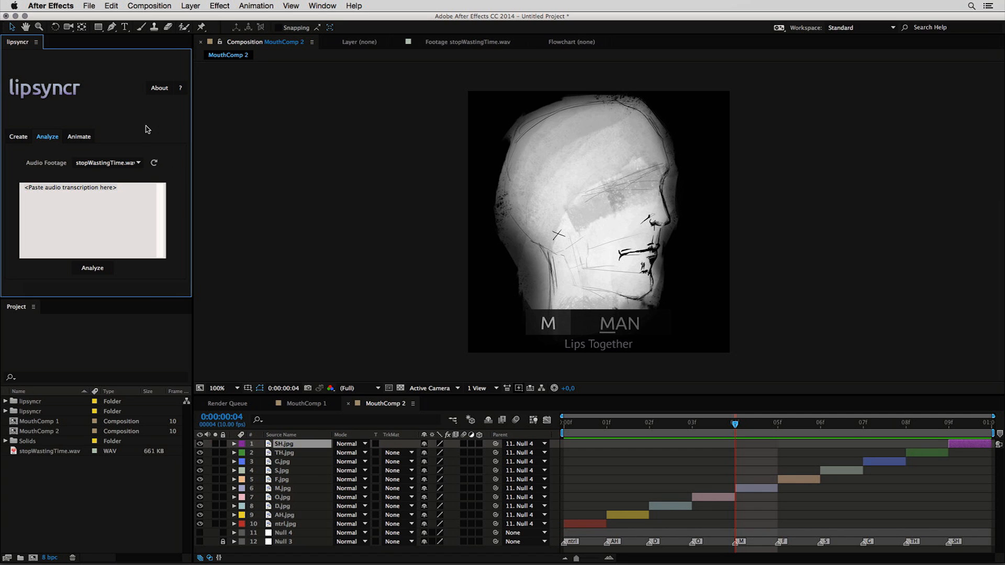
left_click(102, 163)
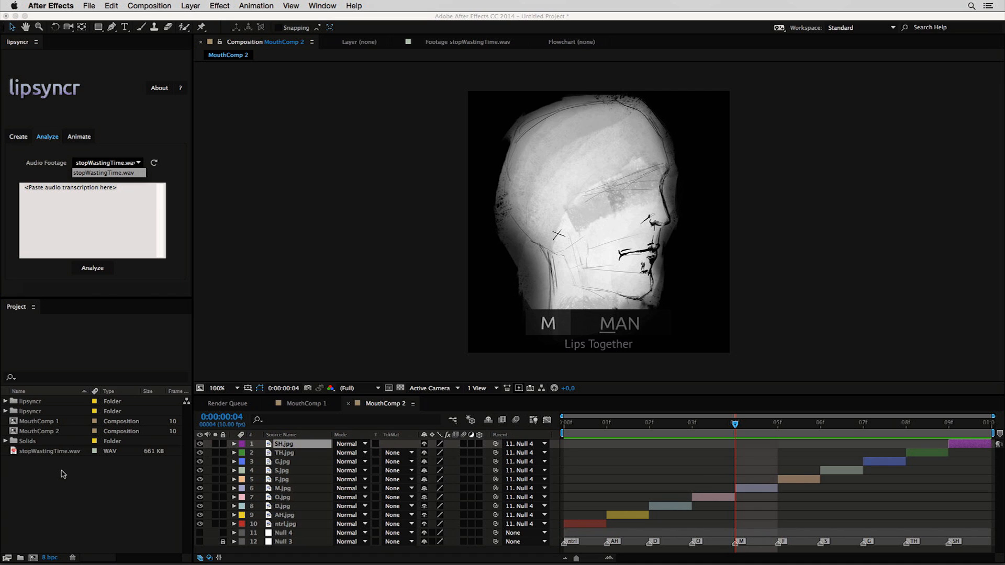
left_click(44, 473)
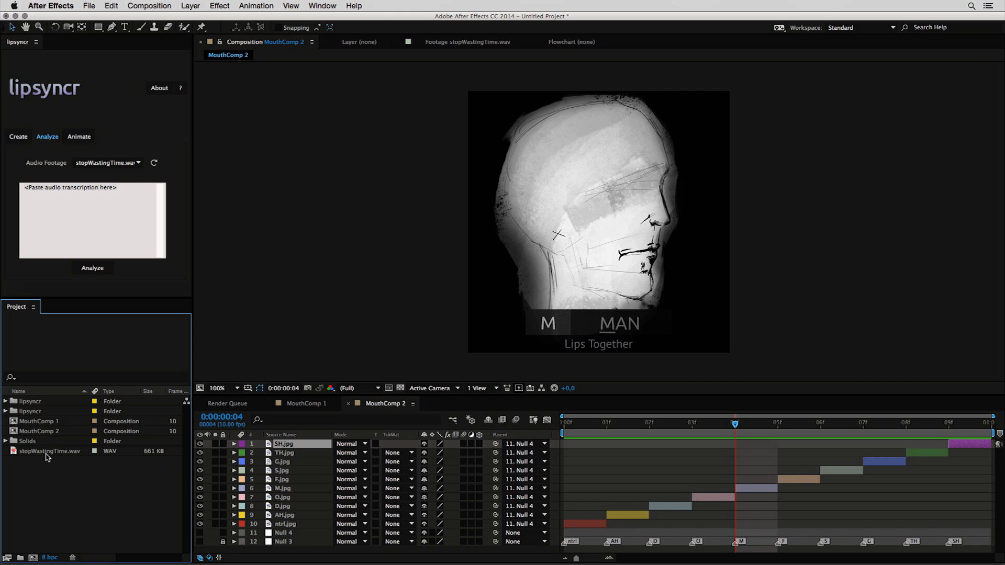
left_click(56, 452)
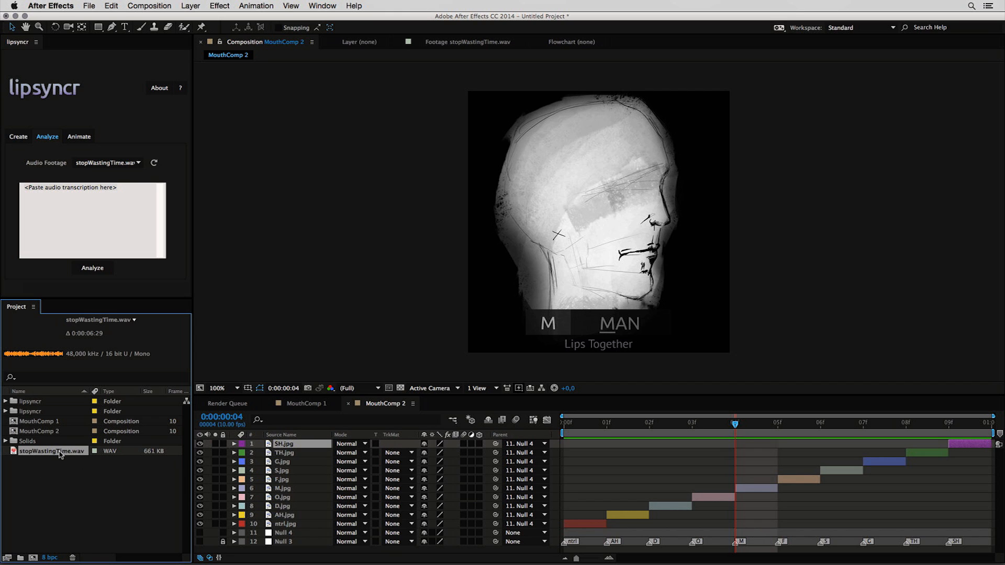
double_click(61, 453)
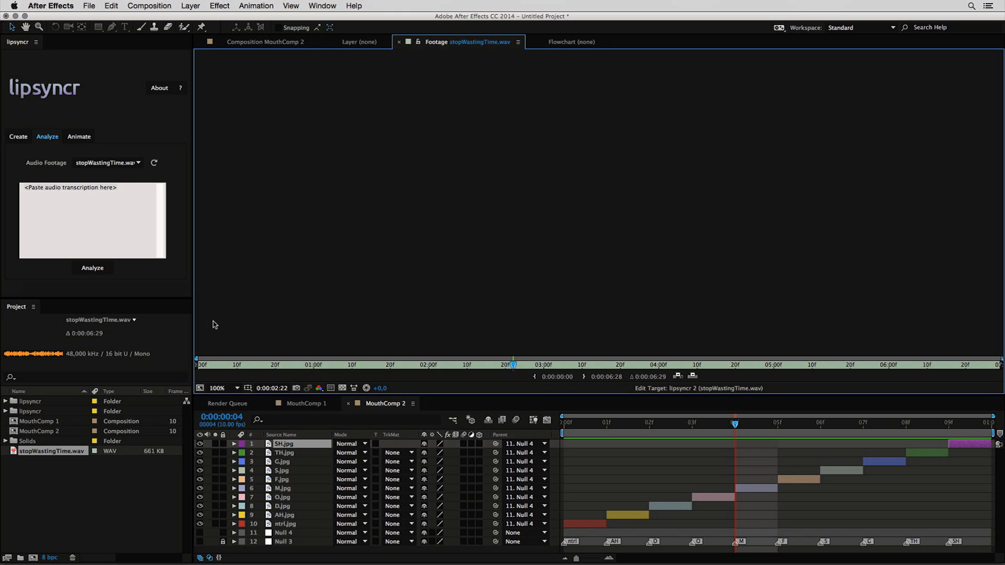
key("space")
Enter the transcription "So stop wasting time. Start using lipsyncr. Visit aescripts.com slash lipsyncr." and analyze the audio.
left_click(137, 196)
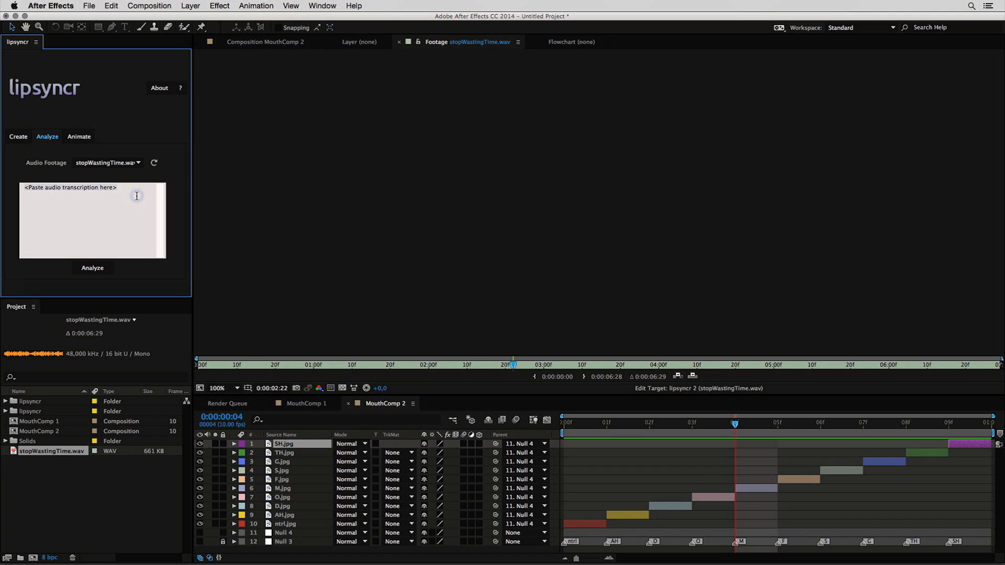
type("So stop wasting time. Start using lipsyncr. Visit aescripts.com/lipsyncr.")
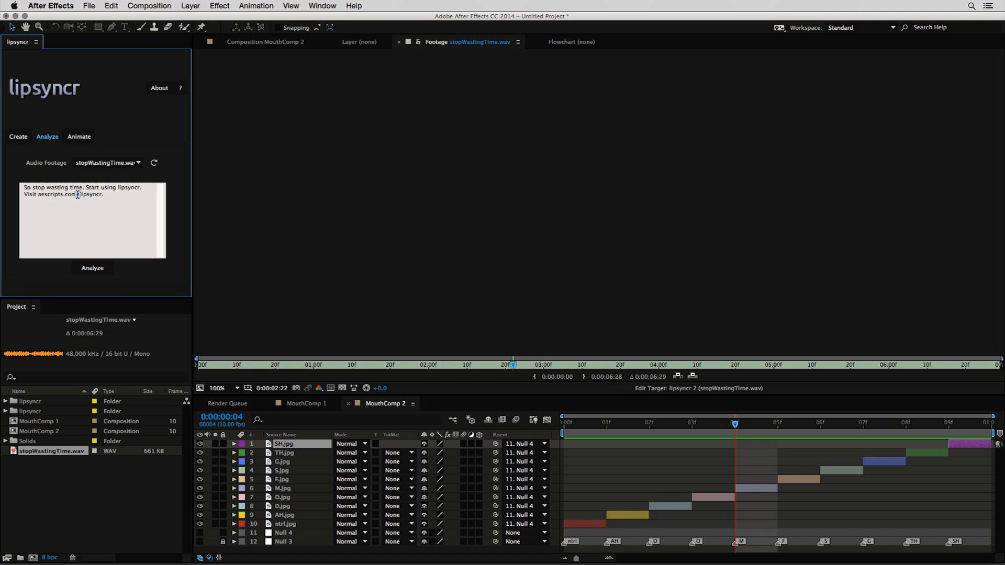
key("BackSpace")
type("slash")
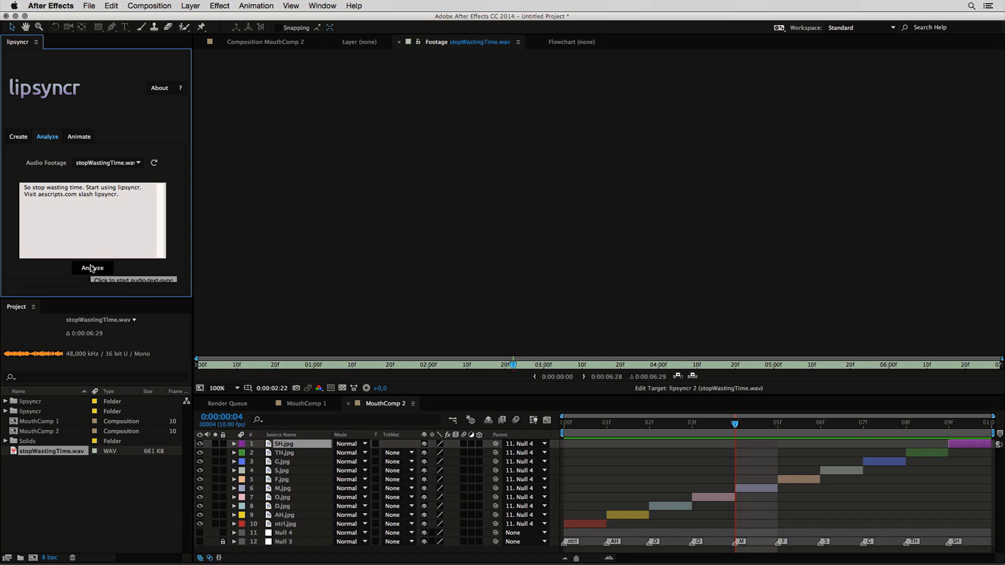
left_click(93, 268)
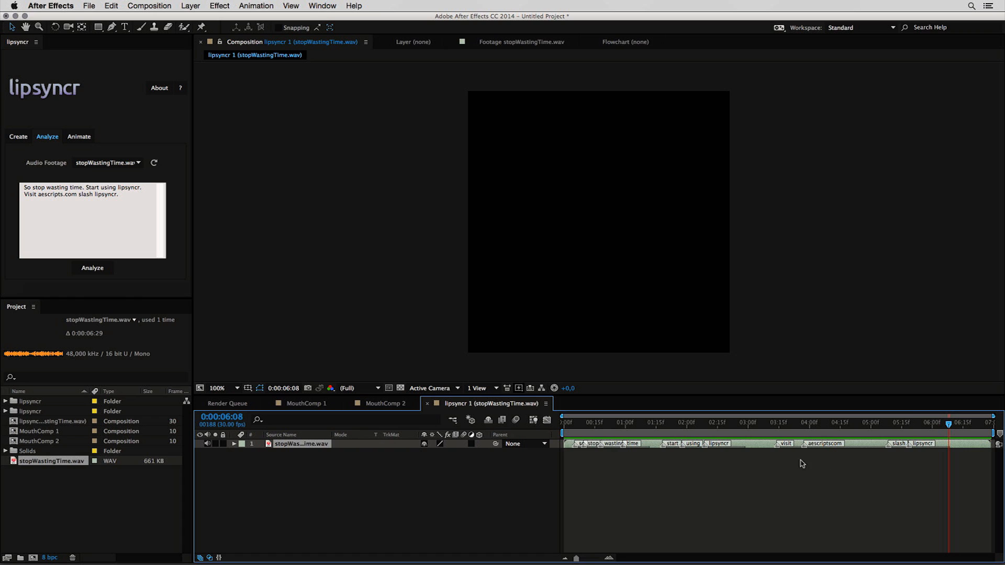
Check the "aescriptscom" marker's timing, rewrite that word as "aescripts dot com" in the transcription, and analyze the audio again.
scroll(836, 475, "up", 2)
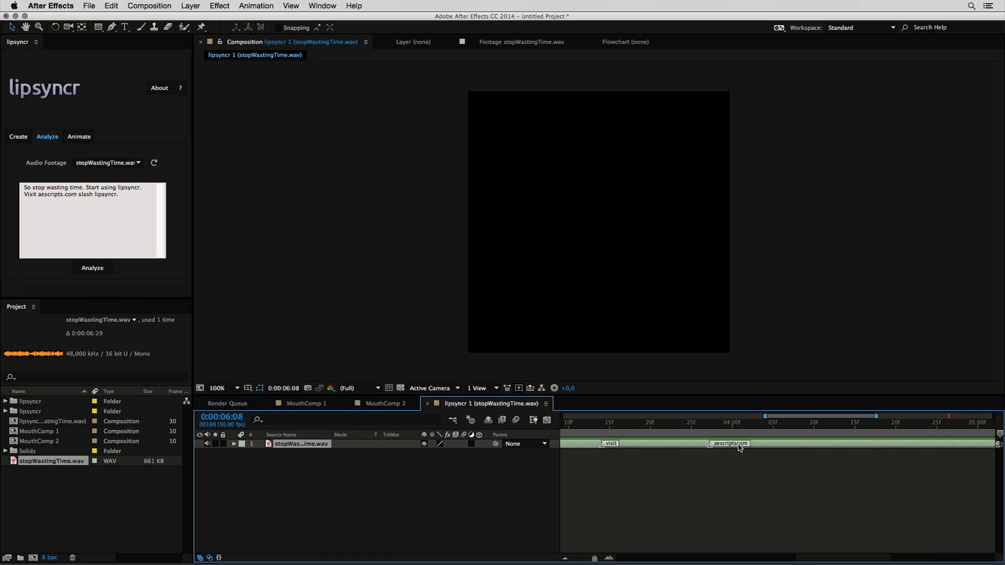
left_click_drag(718, 426, 814, 425)
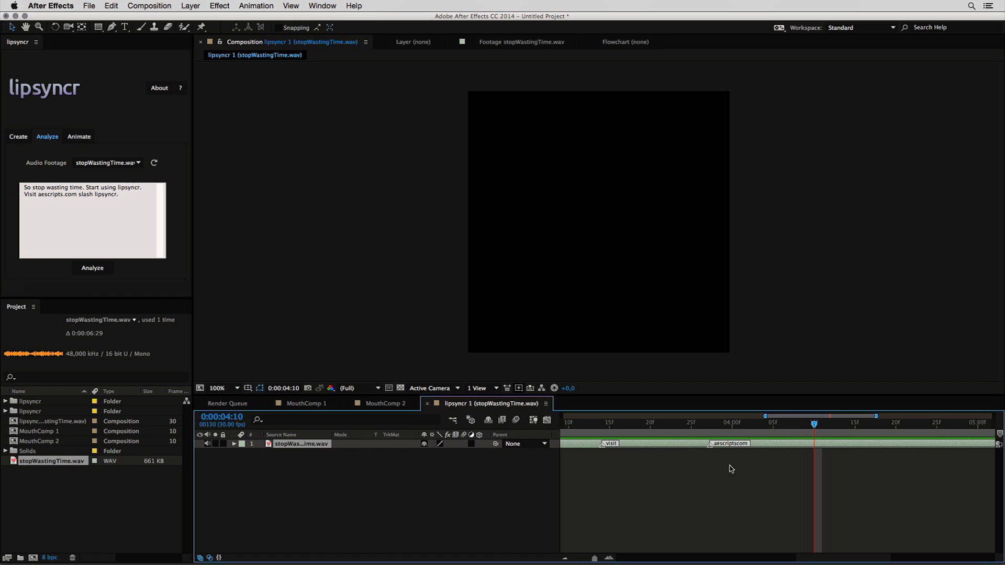
left_click(63, 198)
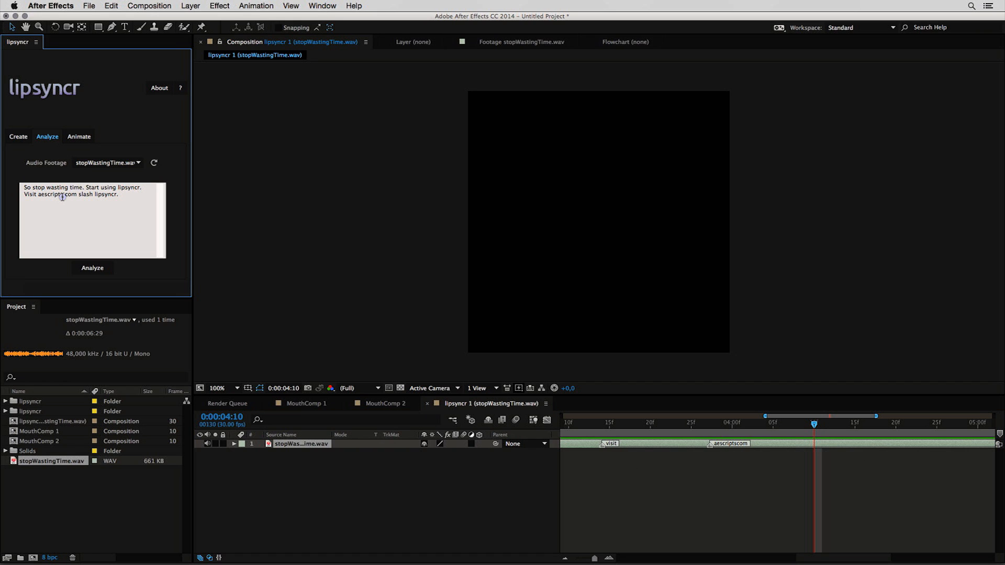
left_click(65, 195)
key("BackSpace")
type("dot")
left_click(83, 269)
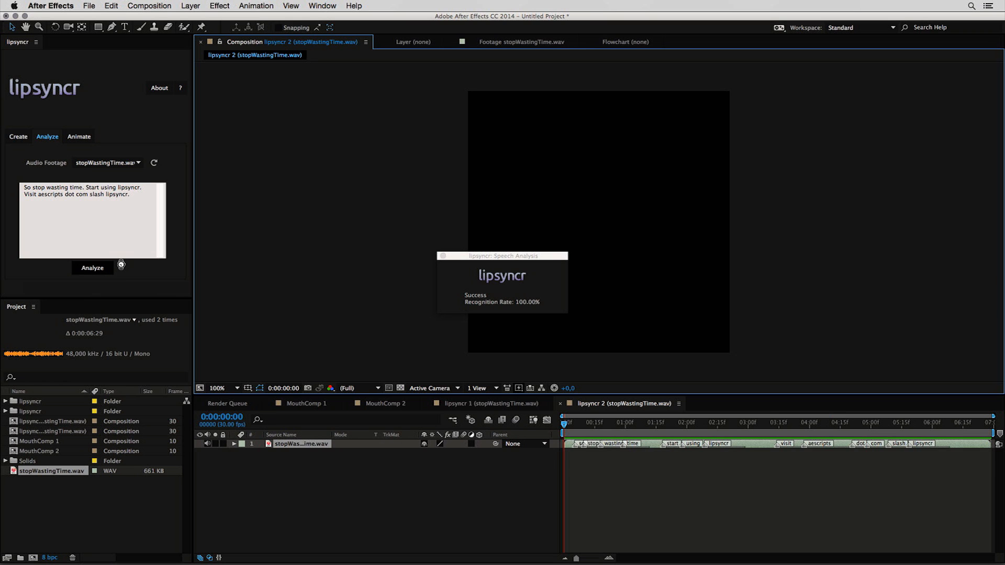
left_click(547, 307)
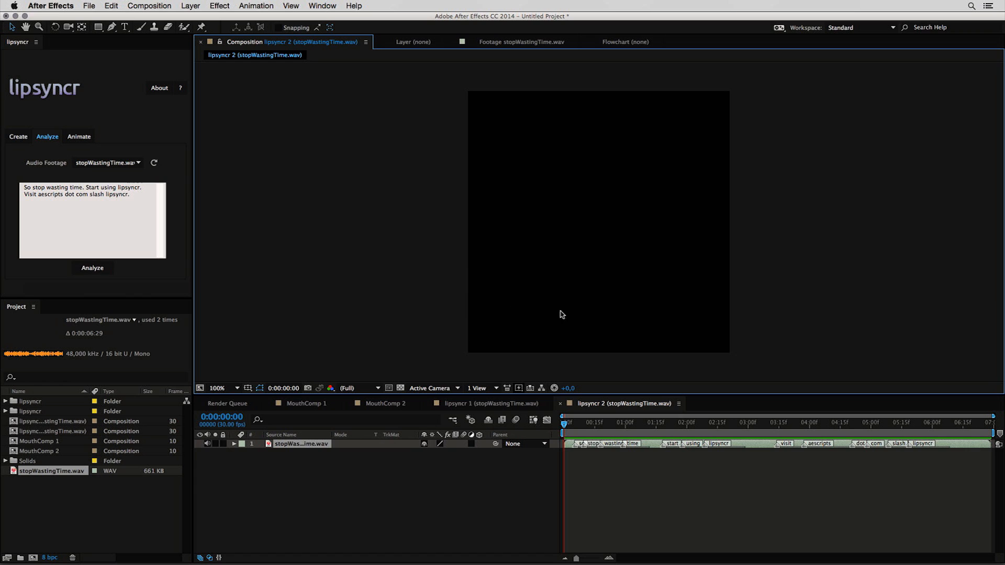
Play and scrub the start of the newly analyzed composition to check the word markers against the speech.
left_click(419, 474)
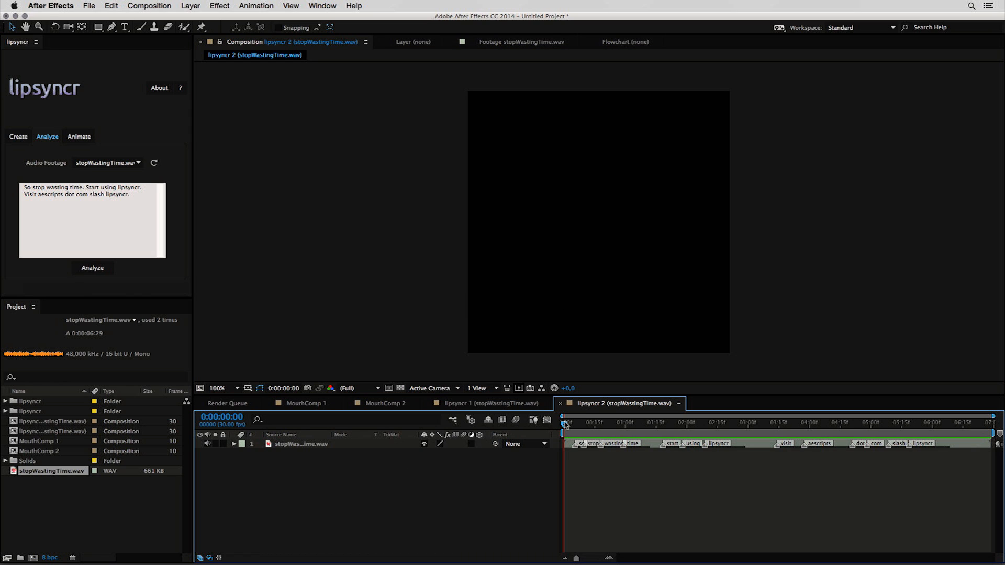
left_click_drag(564, 426, 572, 424)
key("KP_Decimal")
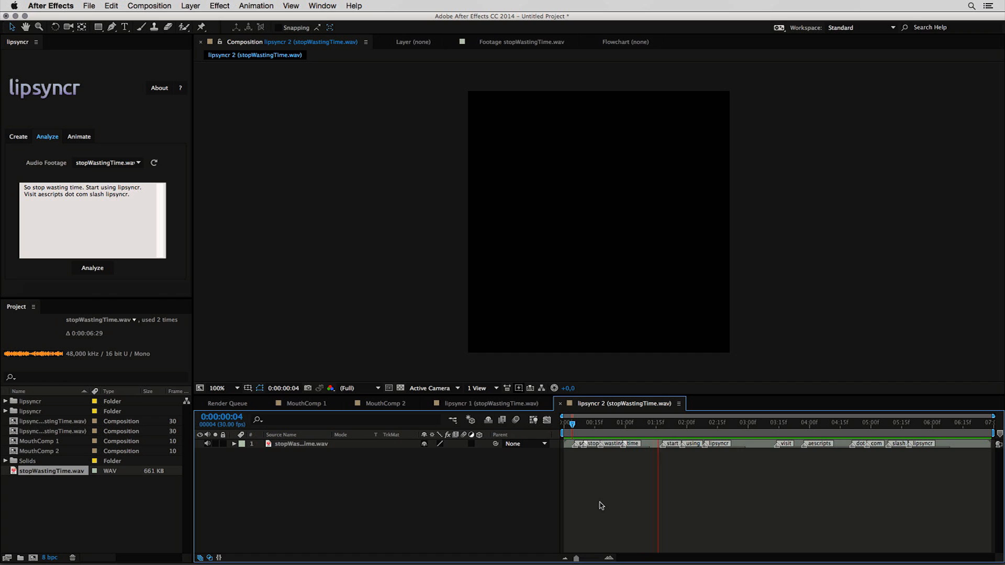
left_click(588, 425)
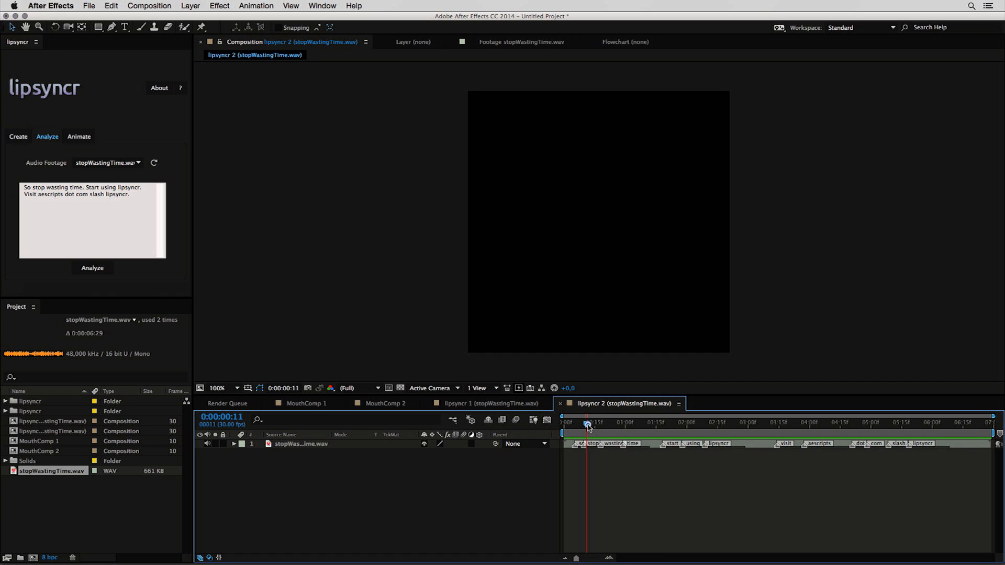
mouse_move(588, 425)
left_mouse_down()
mouse_move(559, 428)
mouse_move(569, 429)
left_mouse_up()
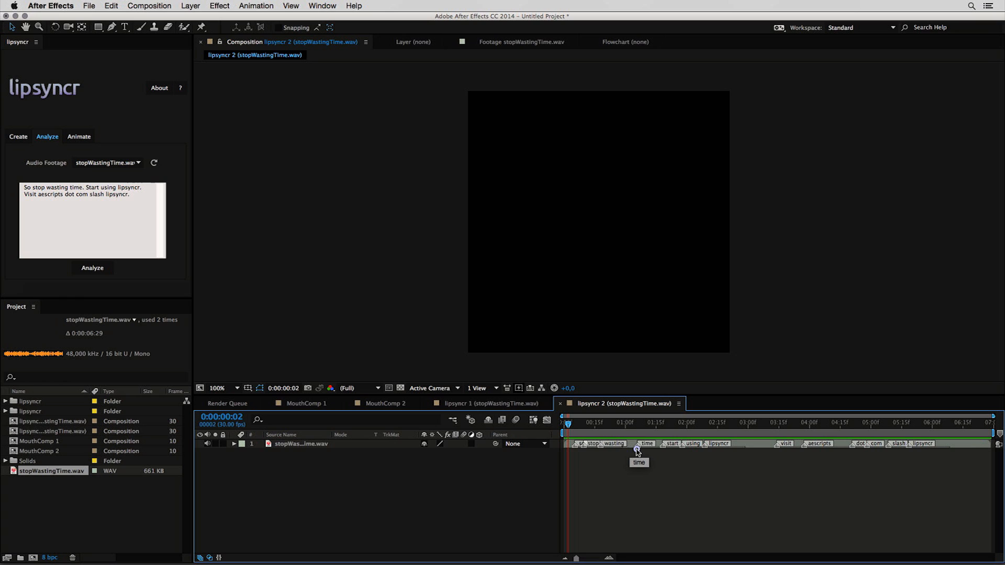
Try shifting the "time" word marker along the audio layer and undo the move.
left_click_drag(627, 452, 631, 449)
key("super+z")
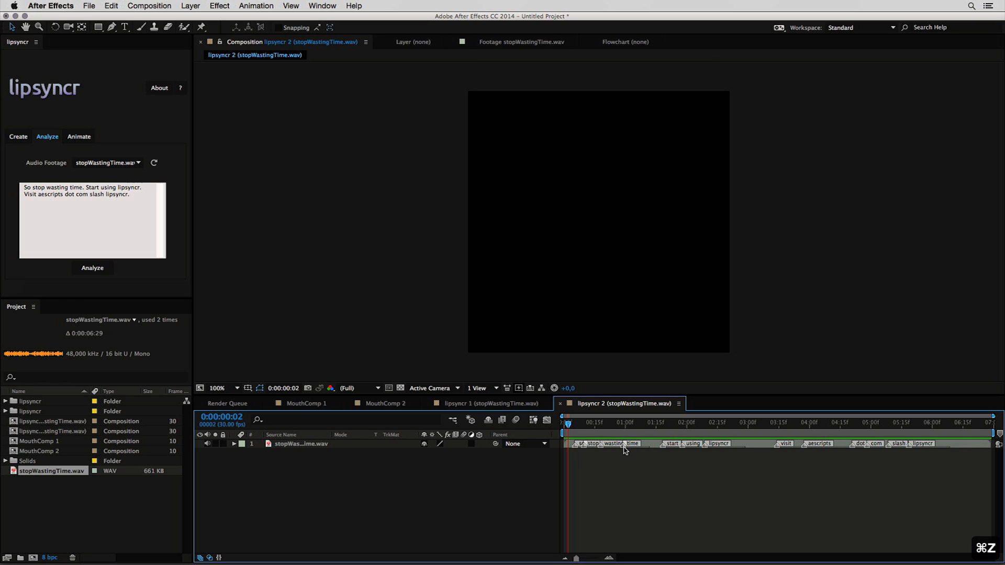
Scrub over the first "lipsyncr" word marker at 0:00:02:08 and set its duration to 0:00:00:16.
left_click(712, 426)
mouse_move(713, 427)
left_mouse_down()
mouse_move(744, 430)
mouse_move(709, 427)
mouse_move(726, 427)
left_mouse_up()
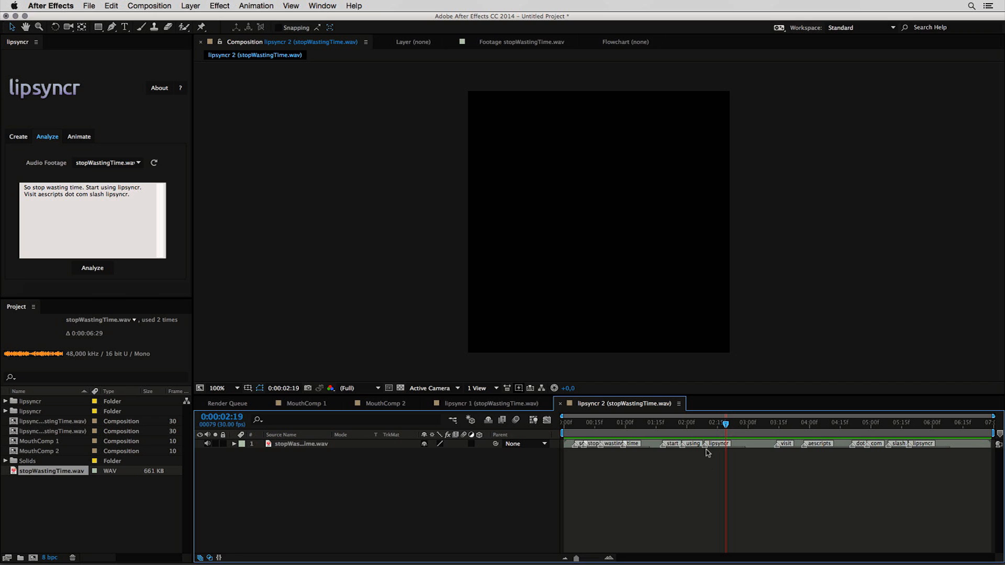
right_click(707, 449)
double_click(707, 446)
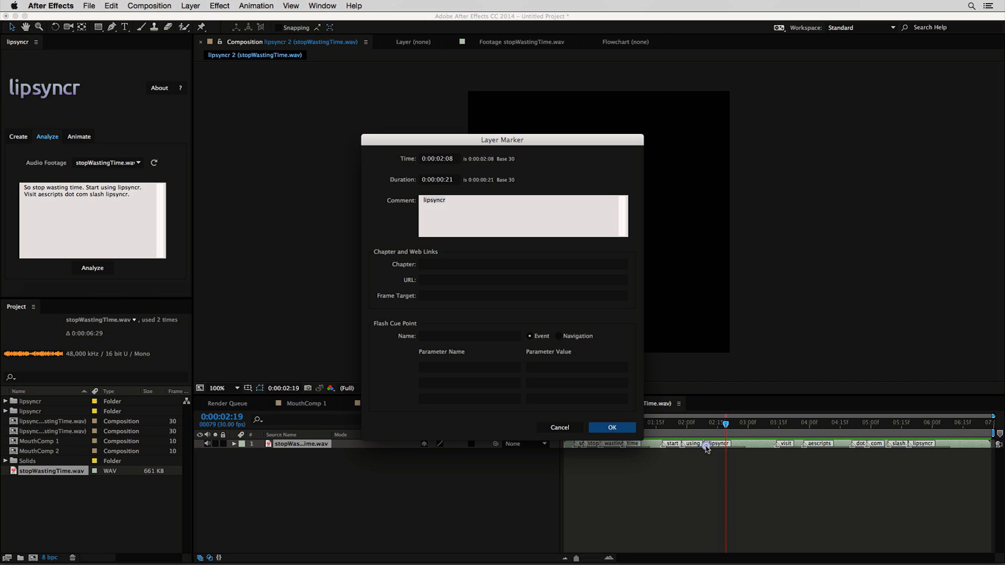
double_click(449, 179)
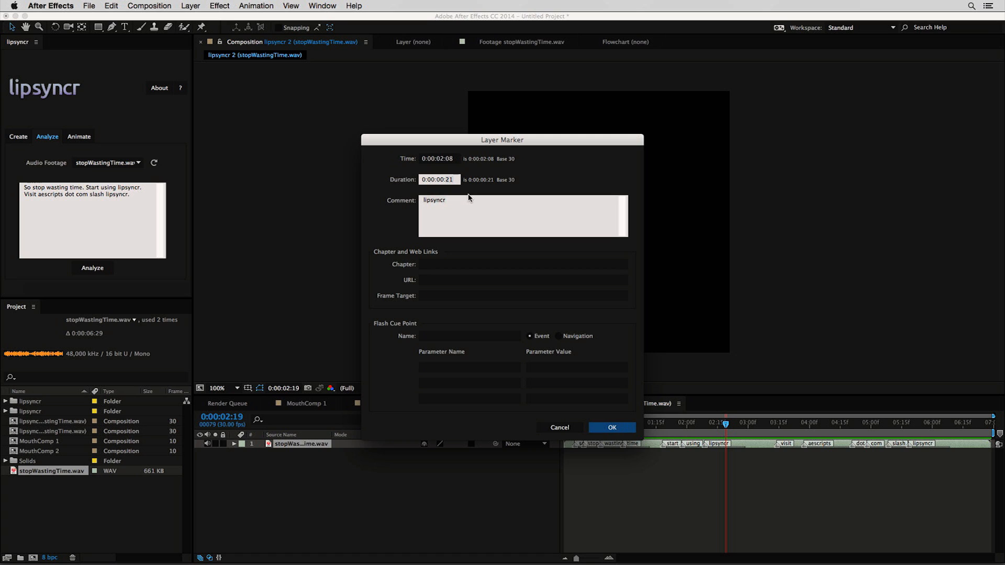
type("1")
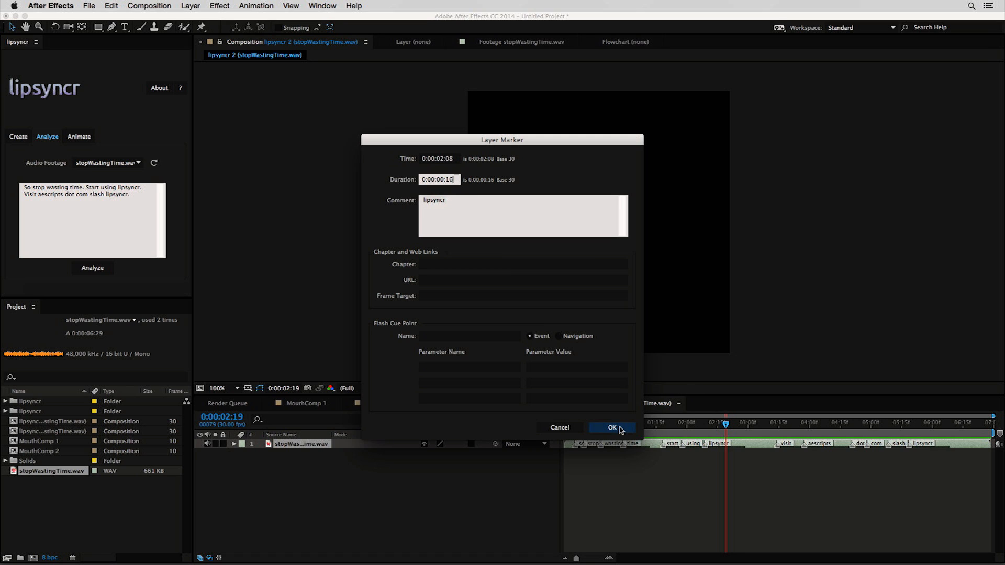
left_click(612, 428)
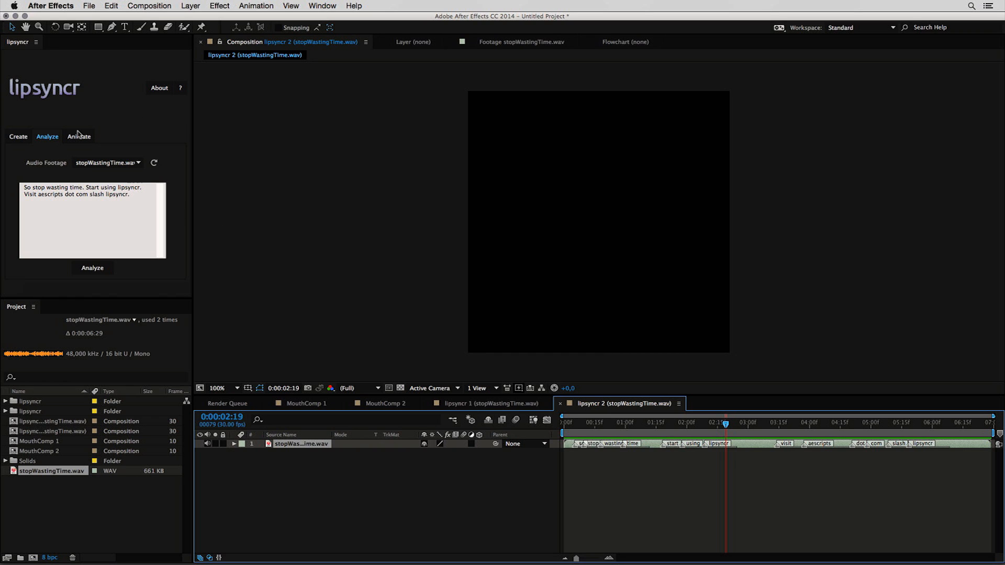
Open the Animate settings and view the full marker range of the lipsyncr 1 (stopWastingTime.wav) composition.
left_click(81, 137)
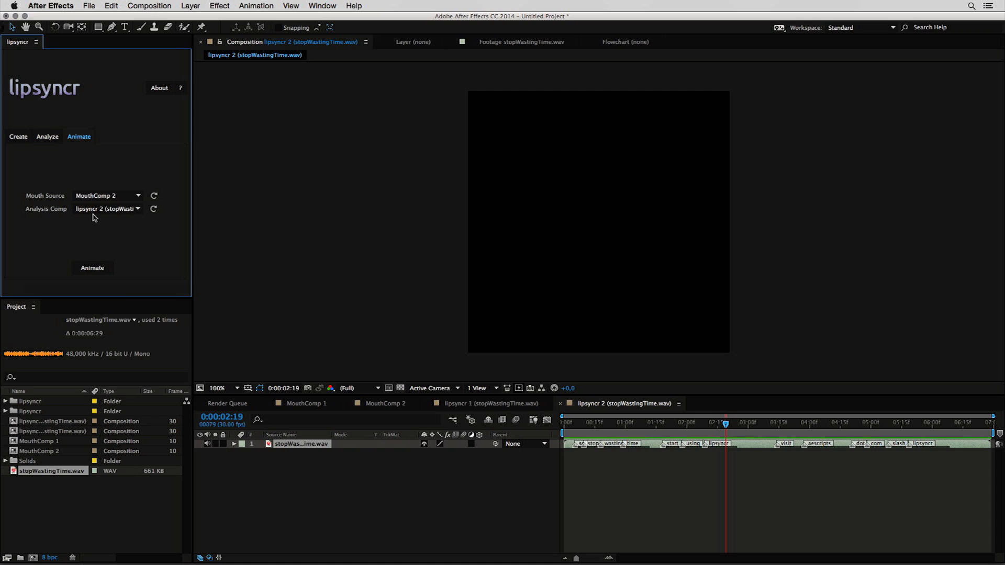
left_click(506, 404)
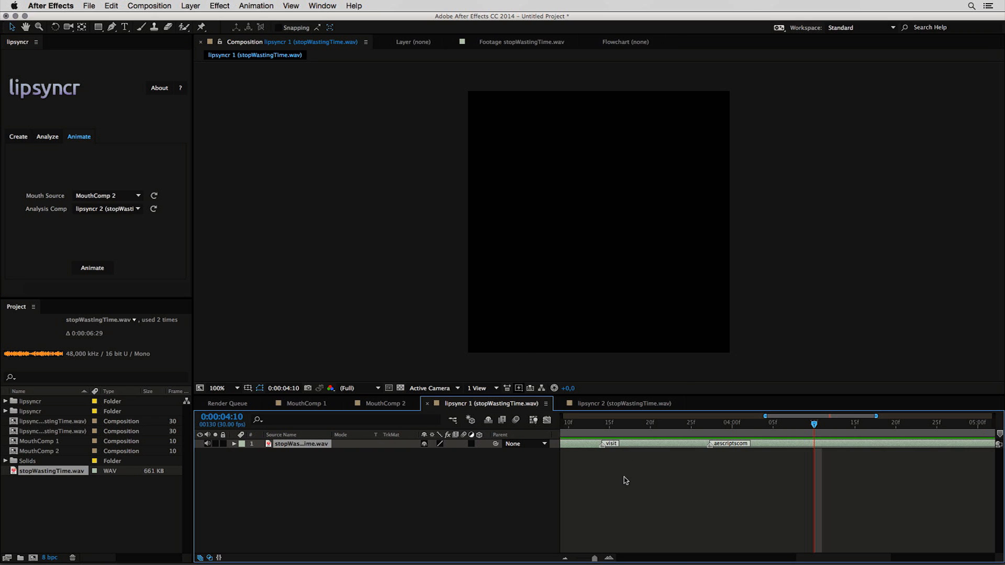
scroll(626, 481, "down", 3)
scroll(617, 487, "down", 2)
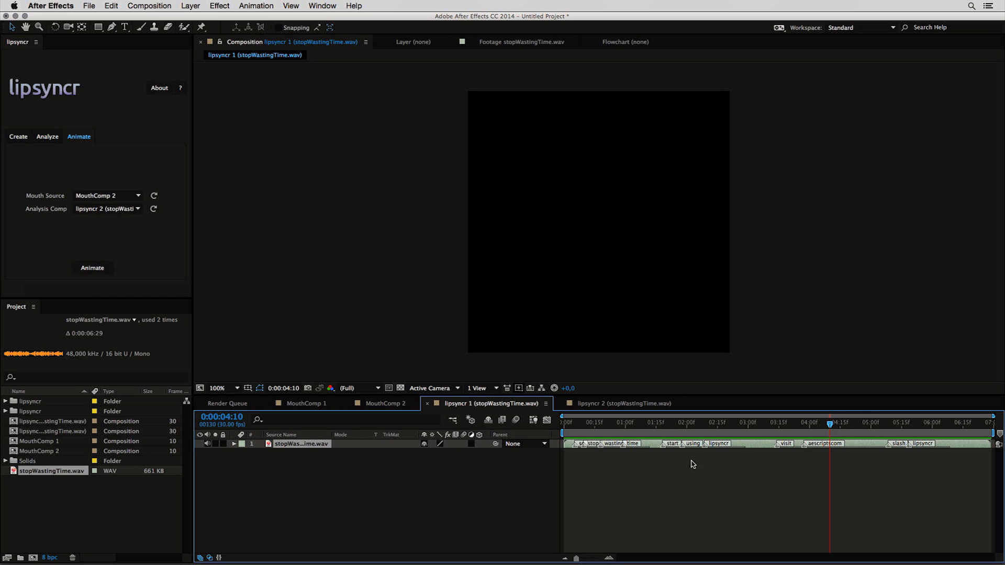
Generate the lip-sync animation with MouthComp 2 as mouth source and lipsyncr 2 (stopWastingTime.wav) as analysis comp.
left_click(148, 229)
left_click(133, 212)
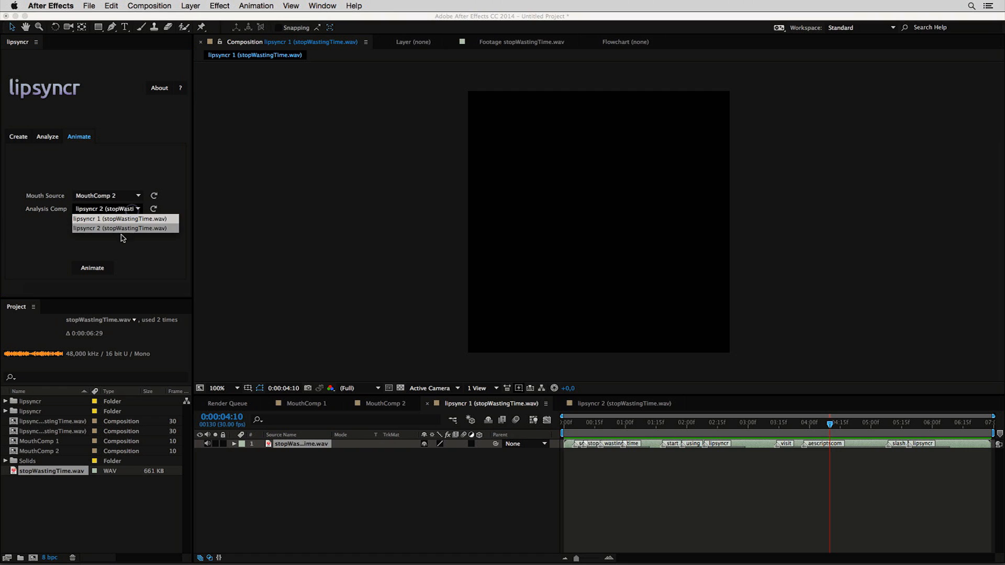
left_click(171, 233)
left_click(135, 210)
left_click(168, 253)
left_click(101, 196)
left_click(103, 216)
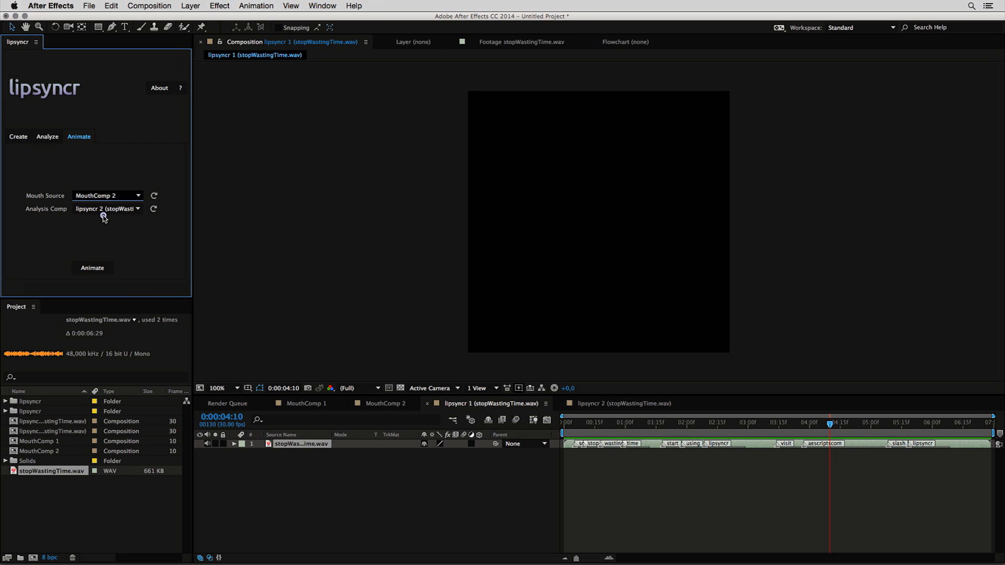
left_click(397, 408)
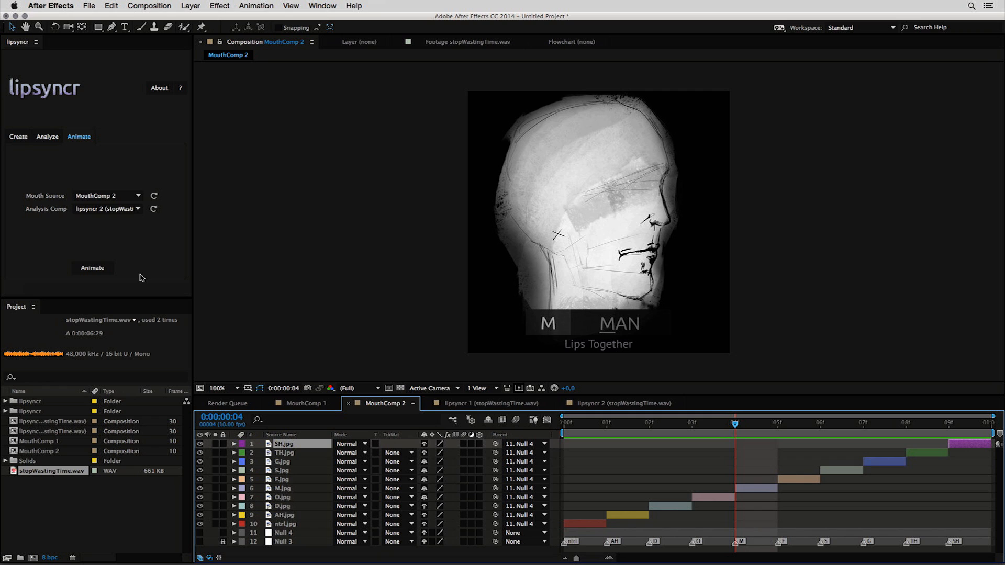
left_click(99, 268)
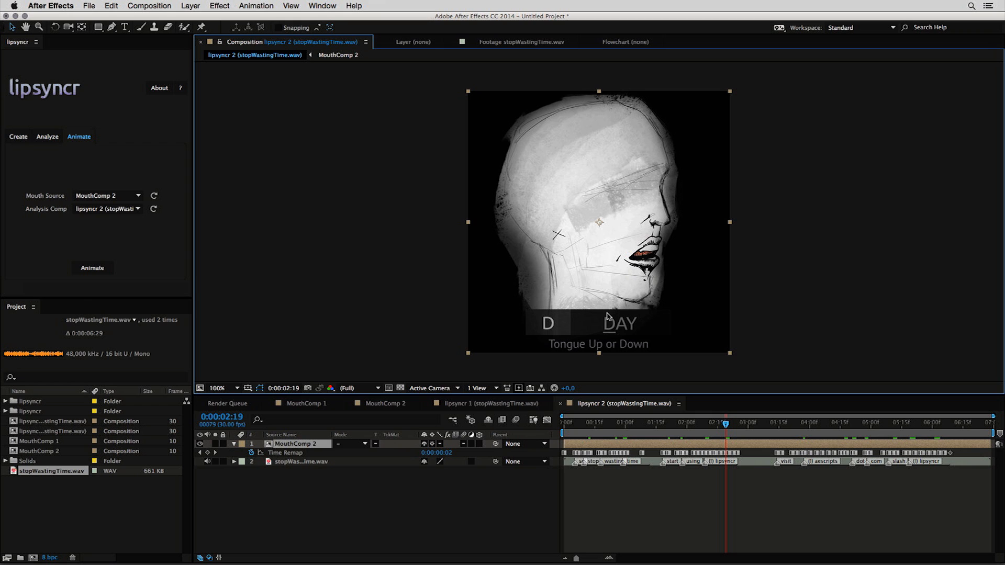
Play the generated lip-sync animation from the start of the lipsyncr 2 composition.
left_click(564, 424)
key("space")
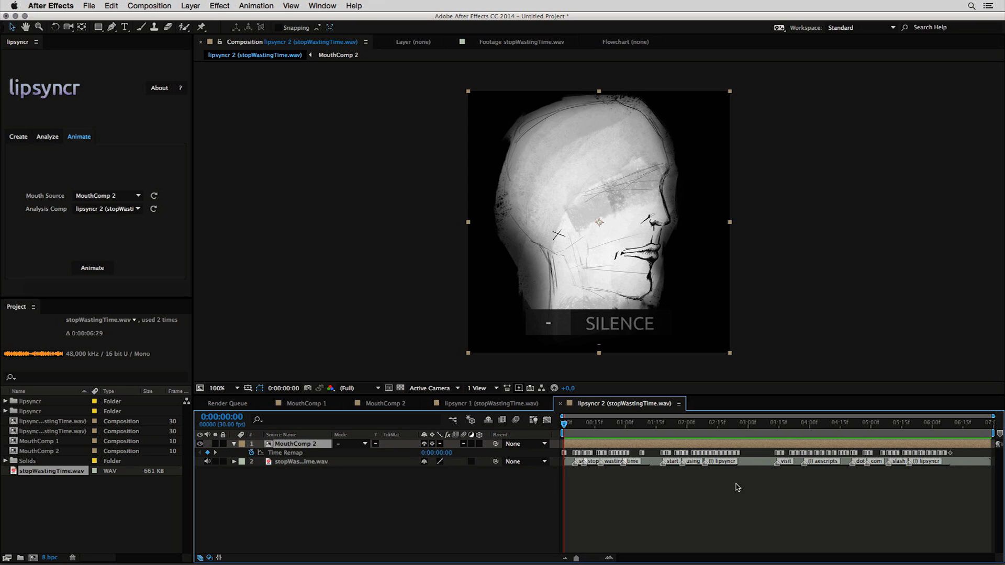
key("space")
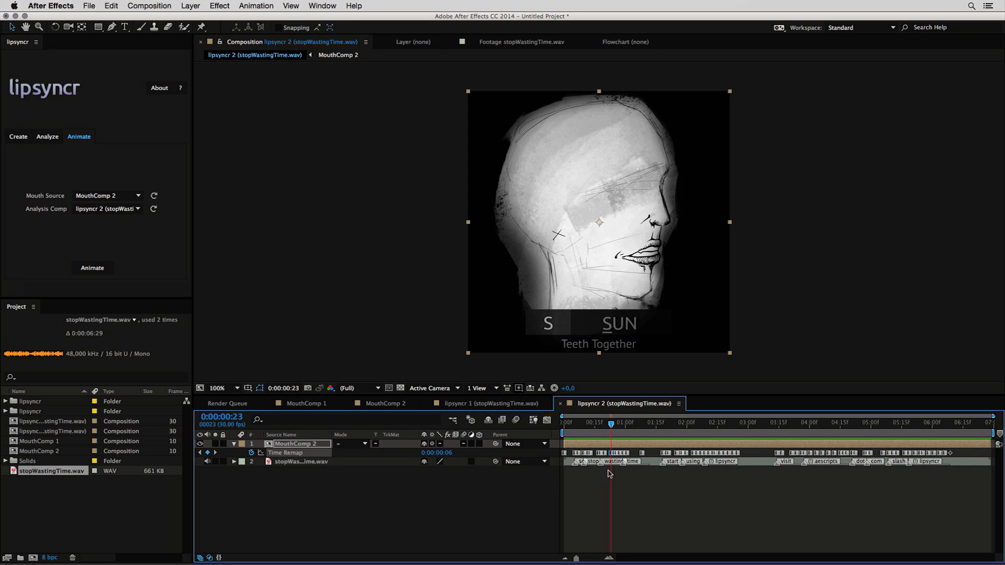
Check in MouthComp 2 which frame holds the D mouth shape and select the D.jpg layer.
scroll(606, 468, "up", 5)
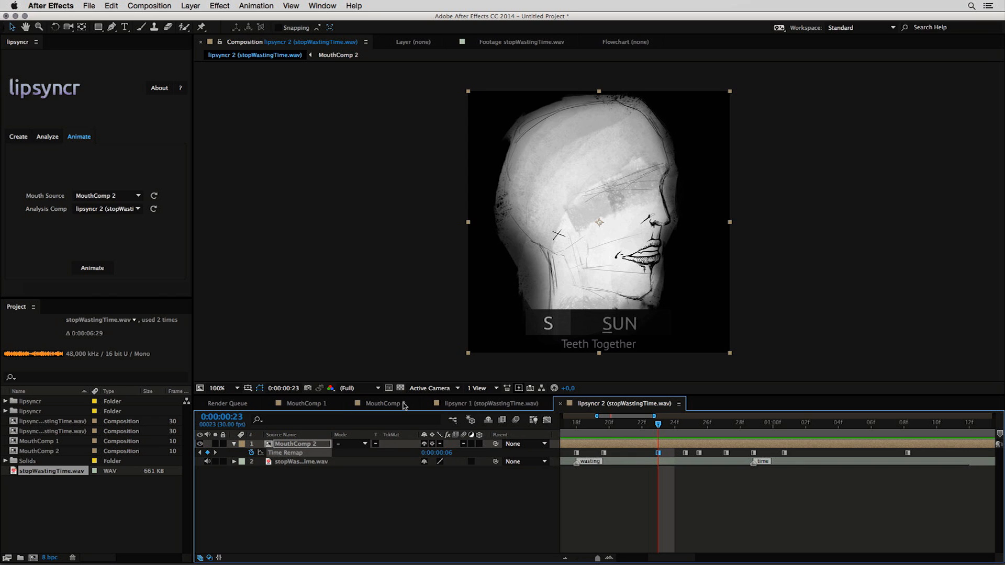
left_click(383, 403)
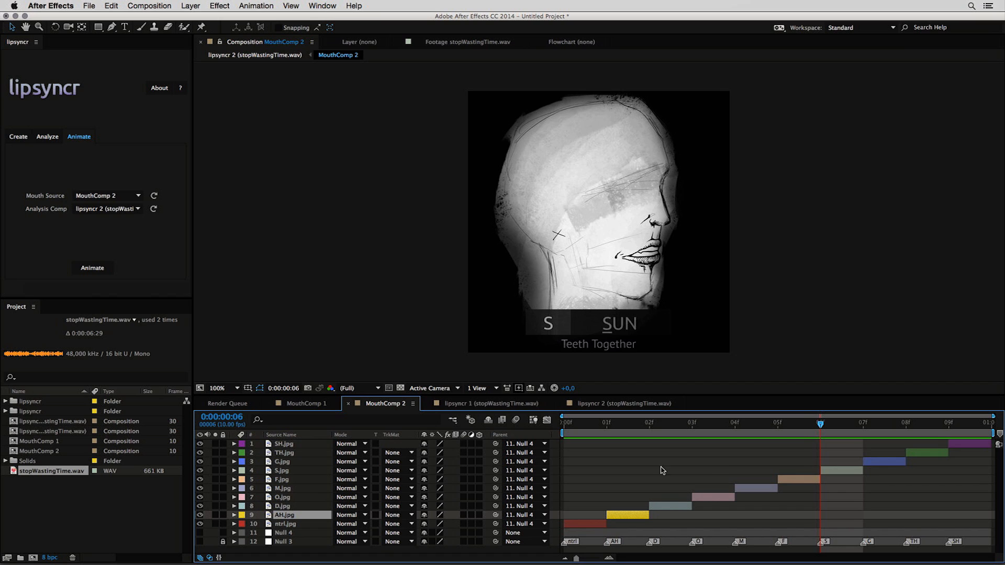
left_click(649, 423)
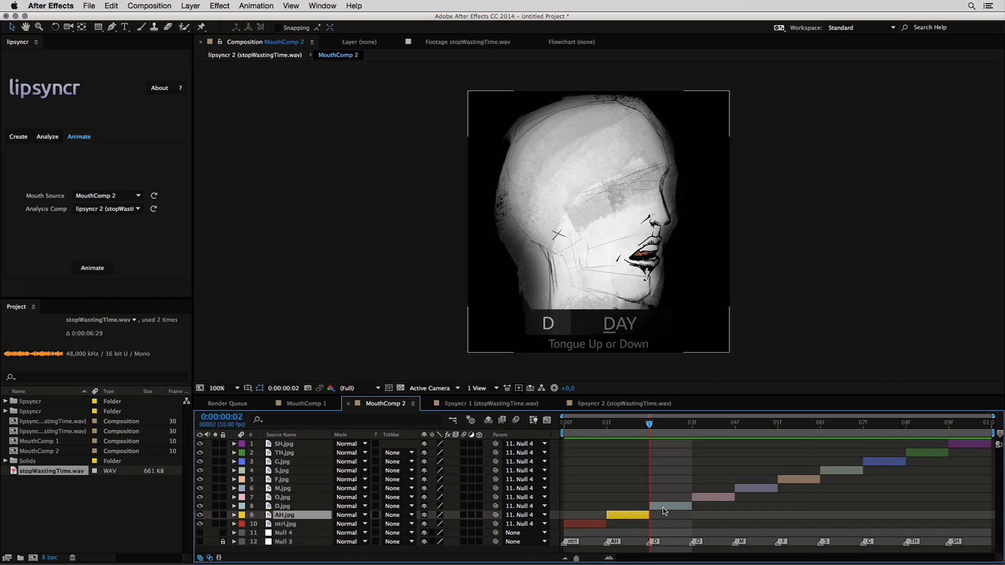
left_click(666, 507)
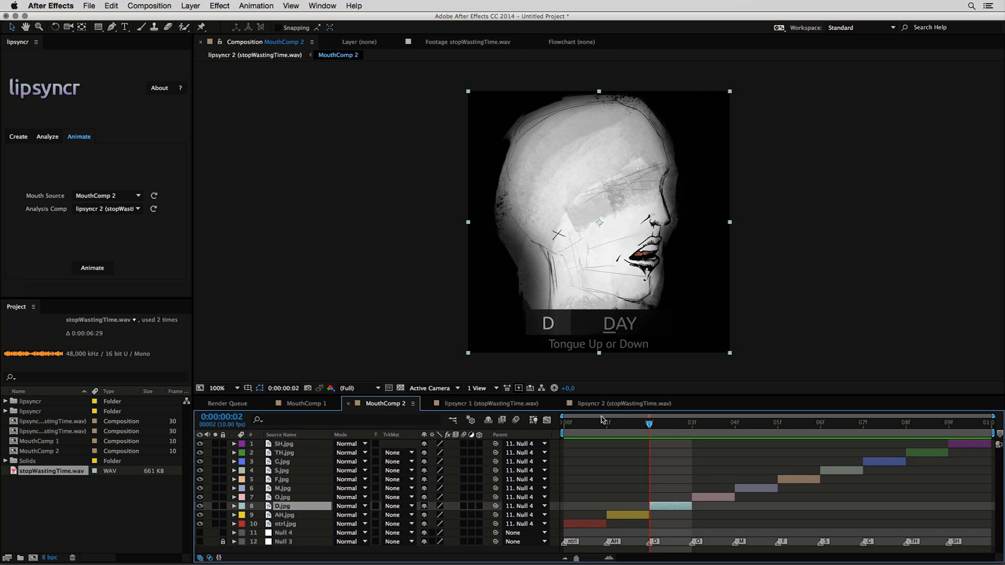
Set the mouth layer's Time Remap keyframe at 0:00:00:23 in lipsyncr 2 to 0:00:00:02.
left_click(616, 406)
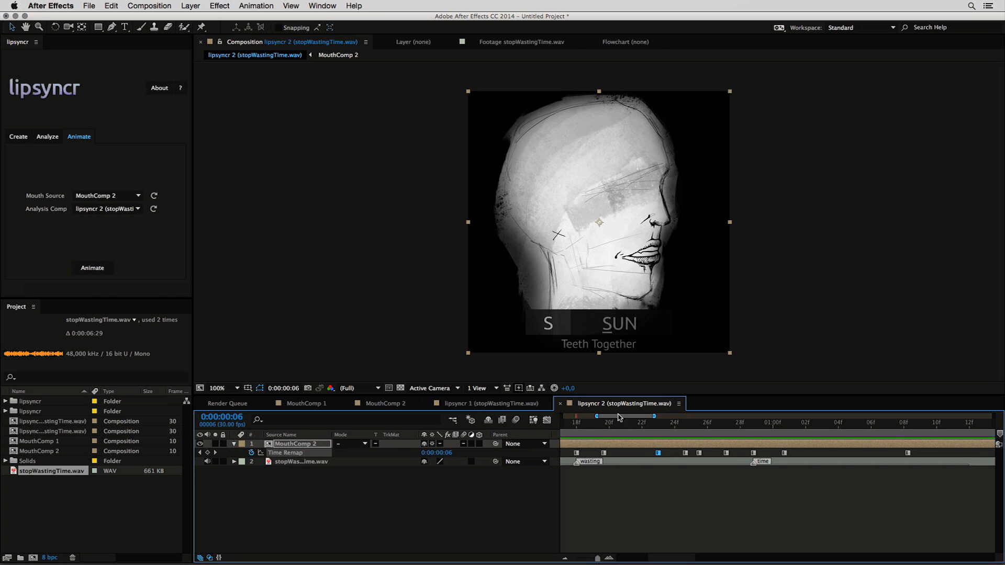
left_click(657, 422)
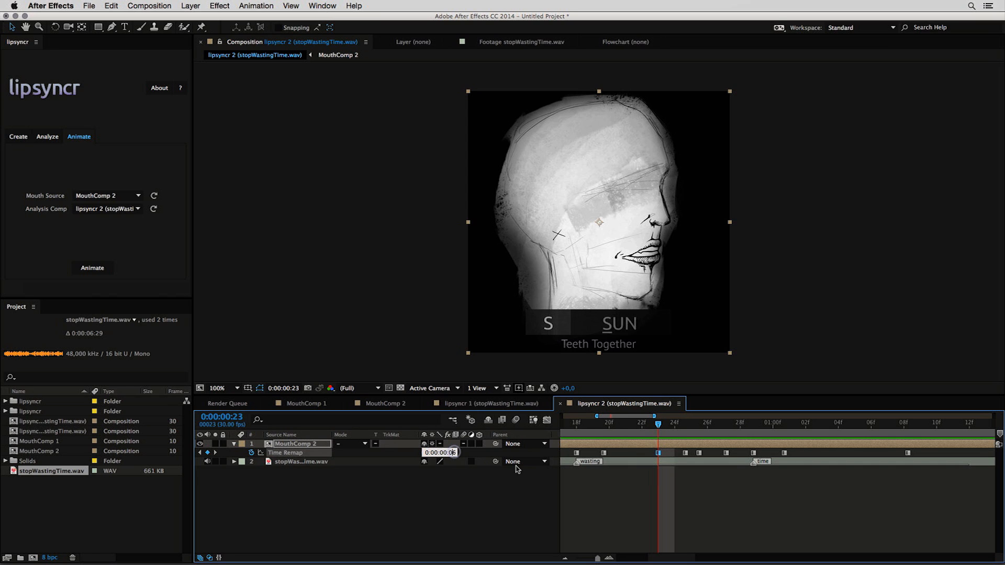
type("2")
key("Return")
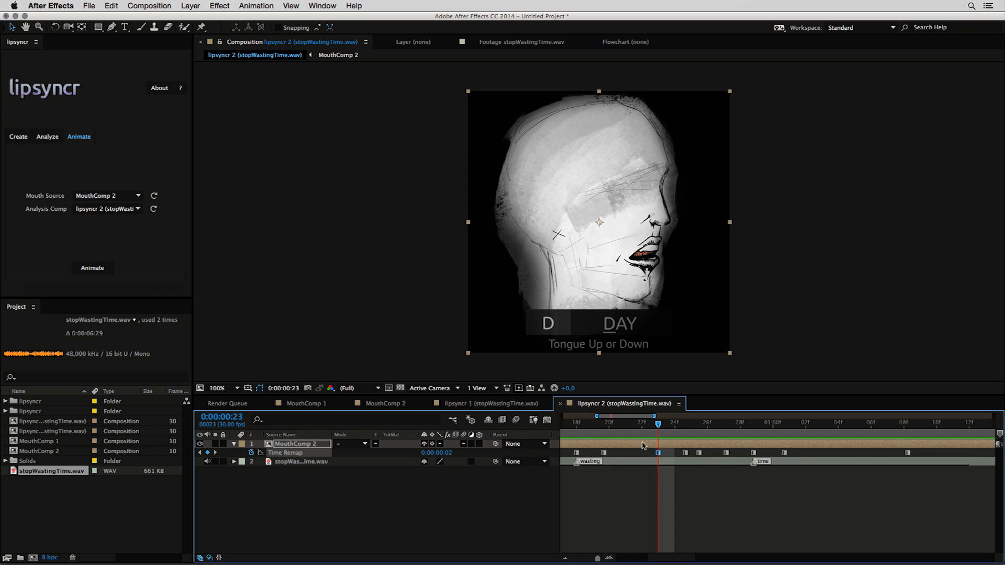
left_click(656, 496)
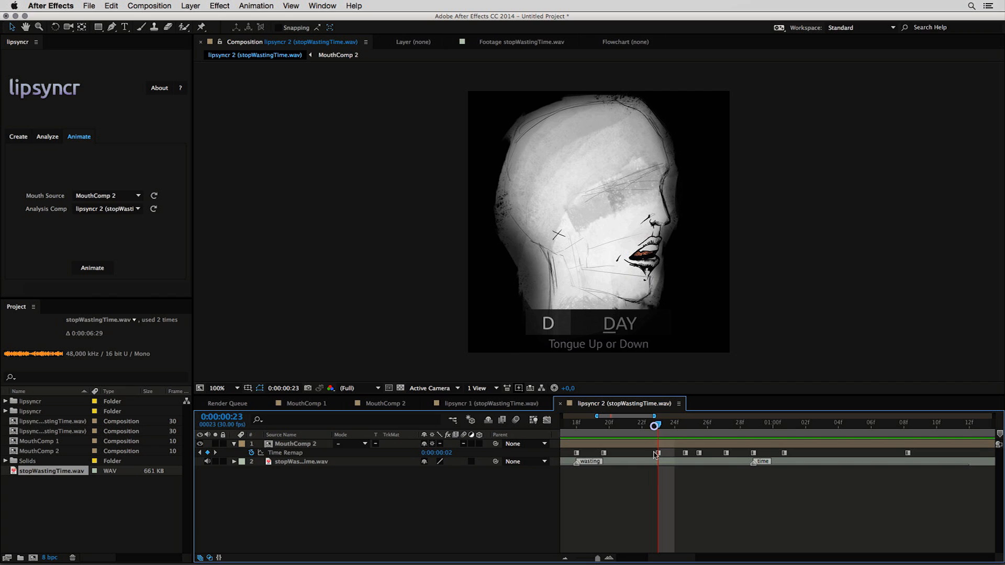
Delete the Time Remap keyframe at 0:00:00:23 and re-create it with the value 0:00:00:02.
left_click(658, 453)
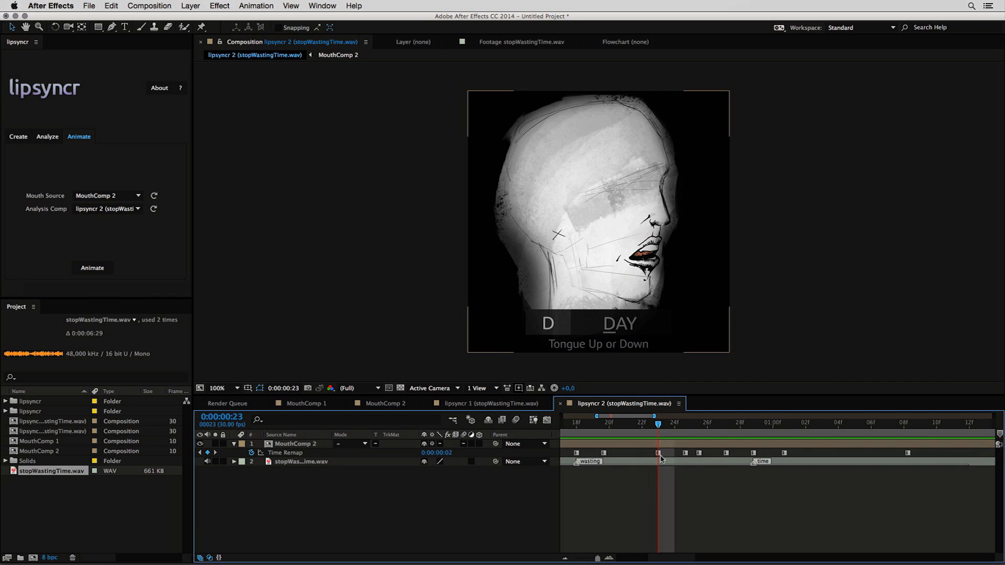
left_click(660, 457)
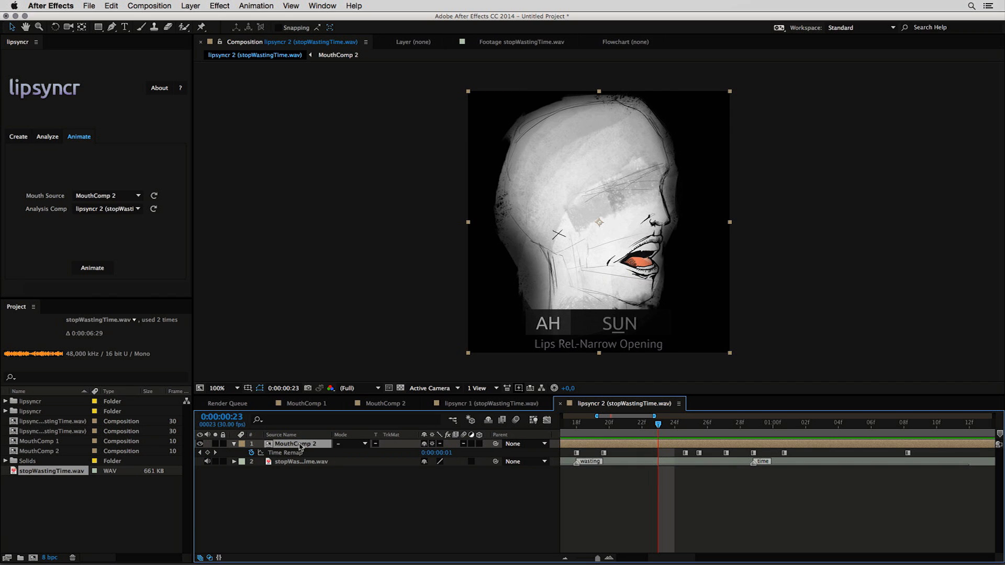
left_click_drag(441, 453, 449, 454)
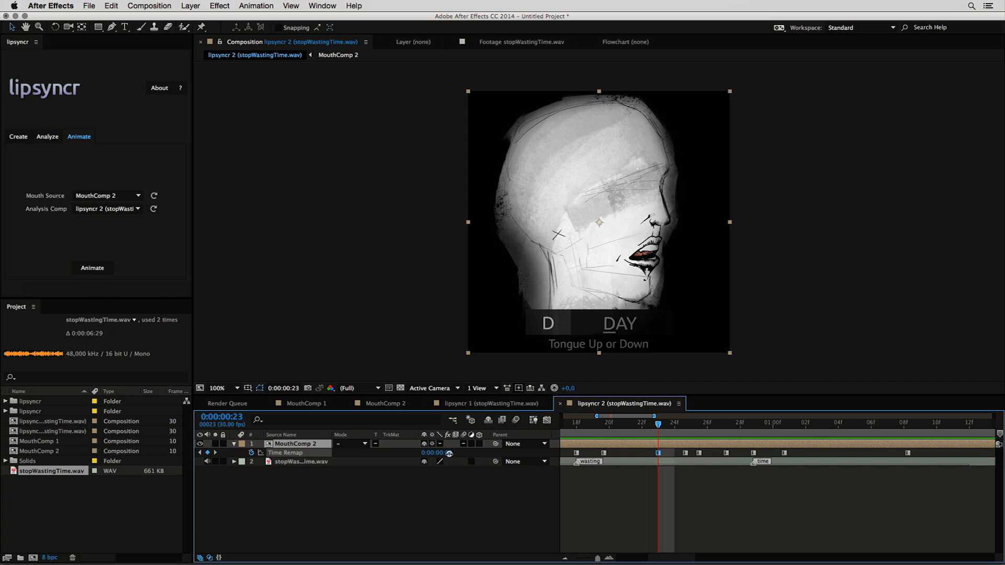
Try a Time Remap value of 0:00:00:03 at 0:00:00:23 and undo the change.
left_click(449, 454)
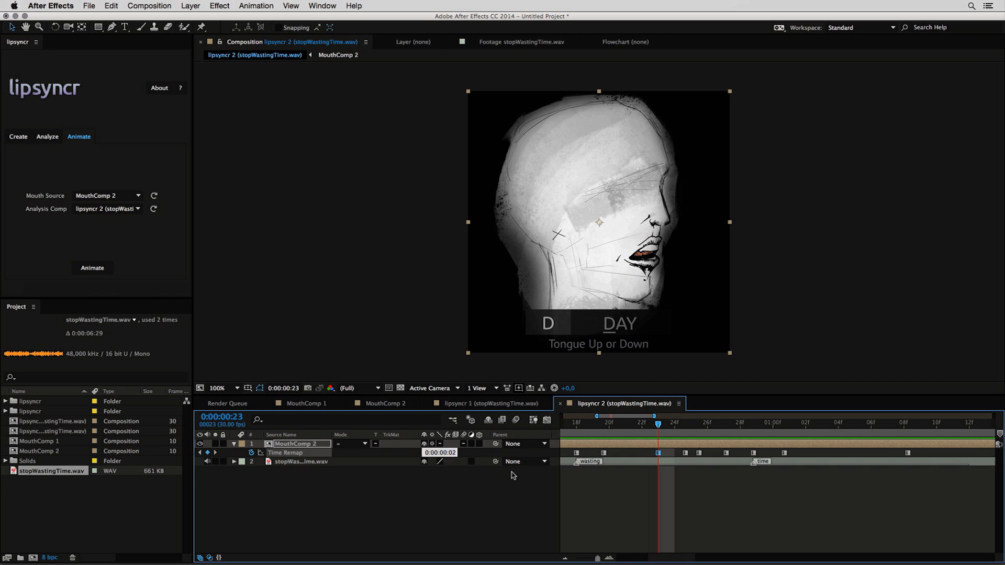
type("3")
key("Return")
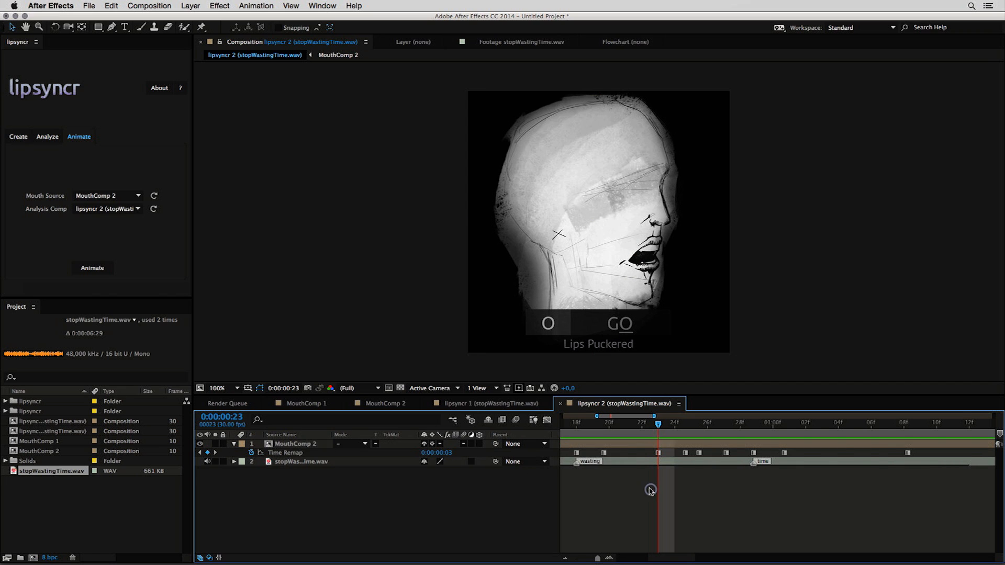
key("super+z")
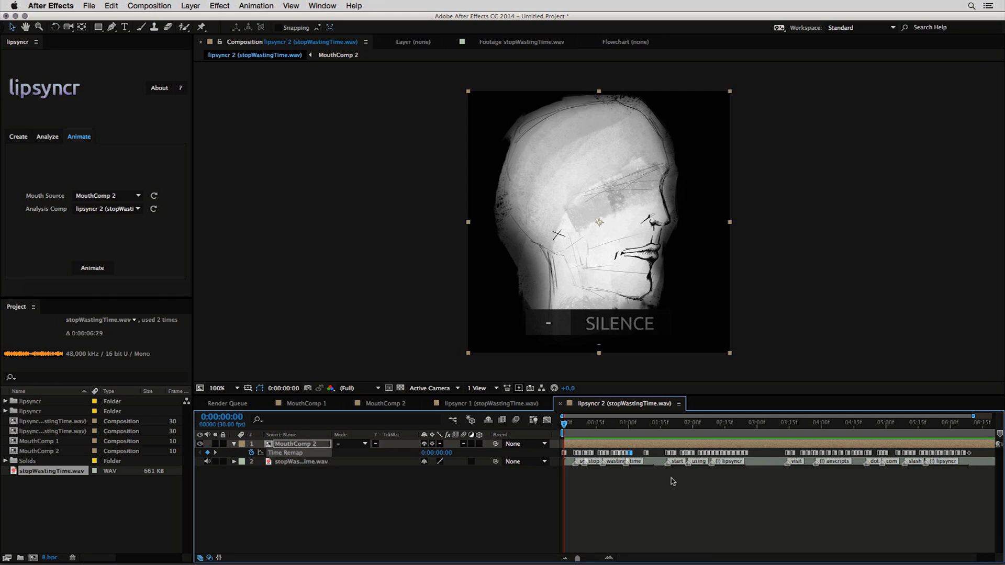
Examine the Time Remap keyframes around the first "lipsyncr" word marker, scrubbing from 0:00:02:04 to 0:00:02:26.
scroll(725, 474, "up", 2)
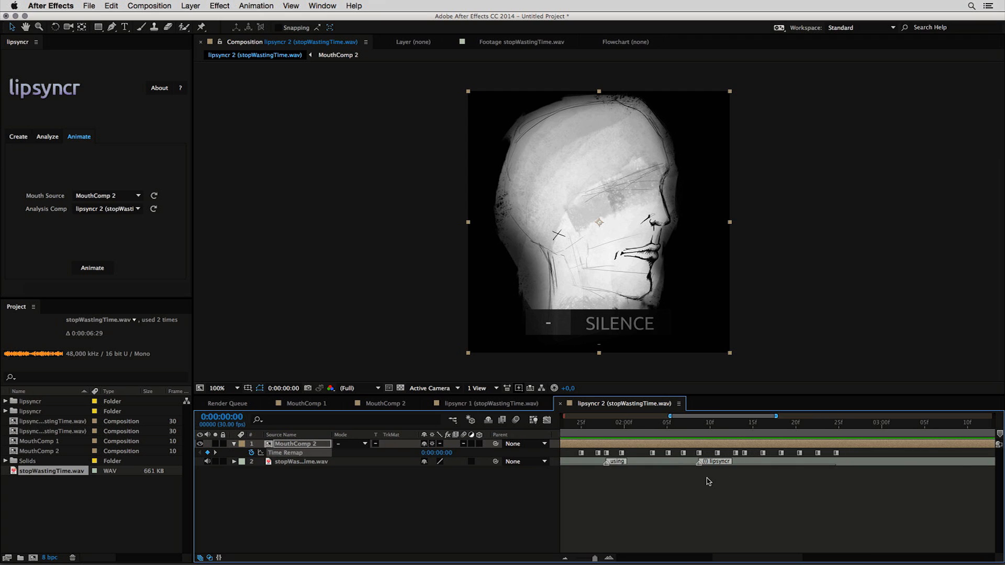
scroll(709, 480, "up", 2)
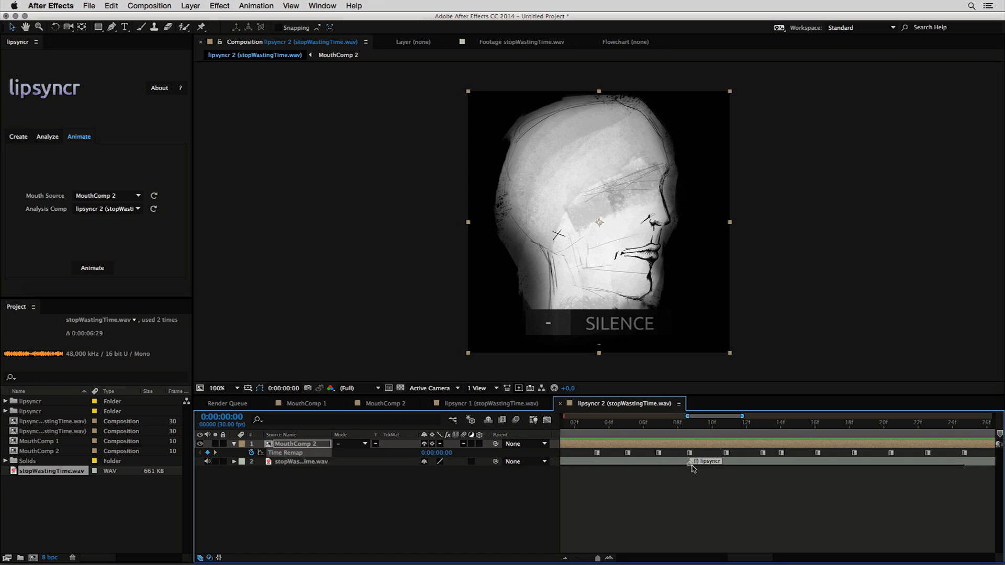
scroll(728, 490, "down", 2)
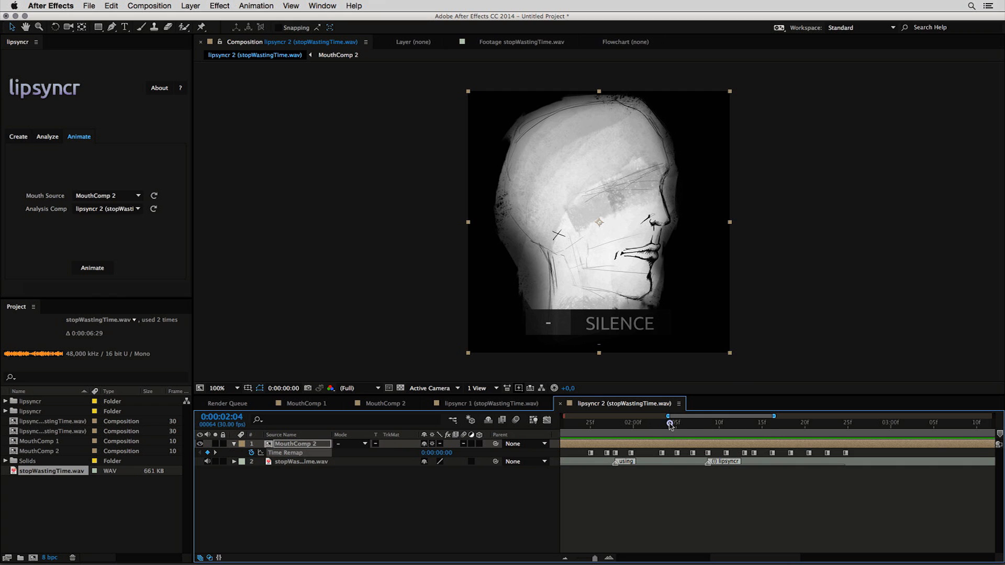
left_click_drag(671, 423, 857, 436)
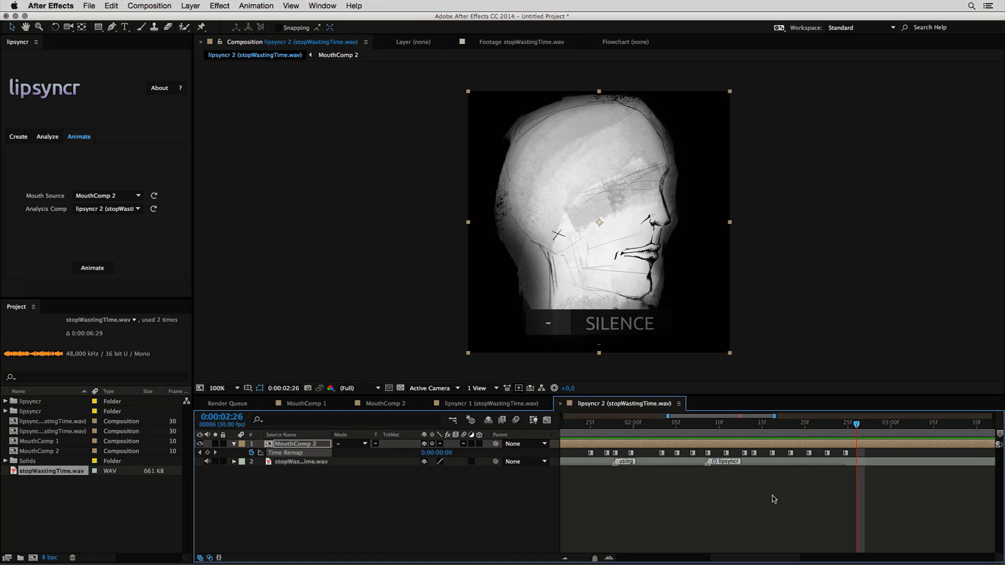
scroll(784, 500, "down", 5)
scroll(726, 506, "down", 2)
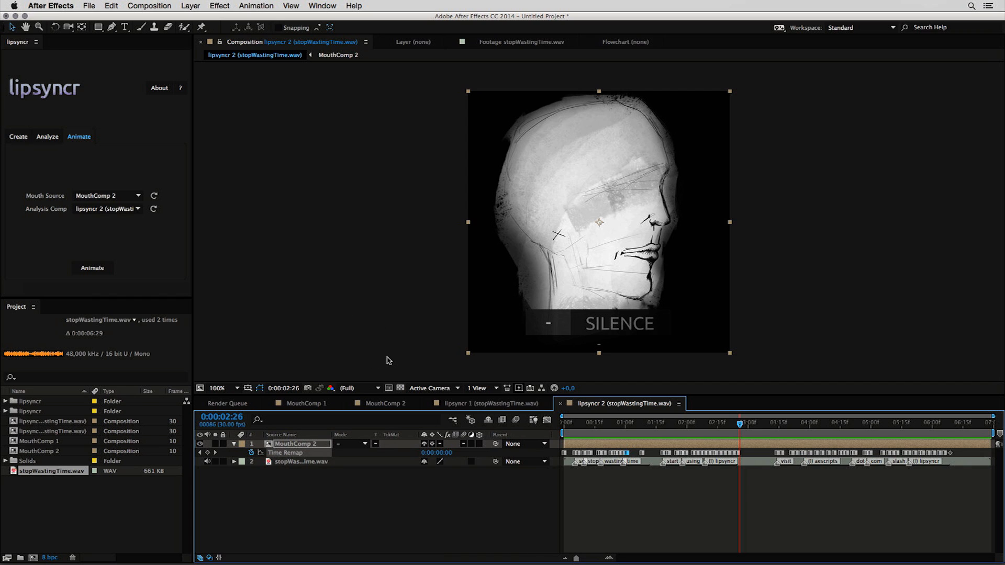
Open MouthComp 2 at 0:00:00:01 and reveal the AH.jpg layer's source in the project.
double_click(303, 445)
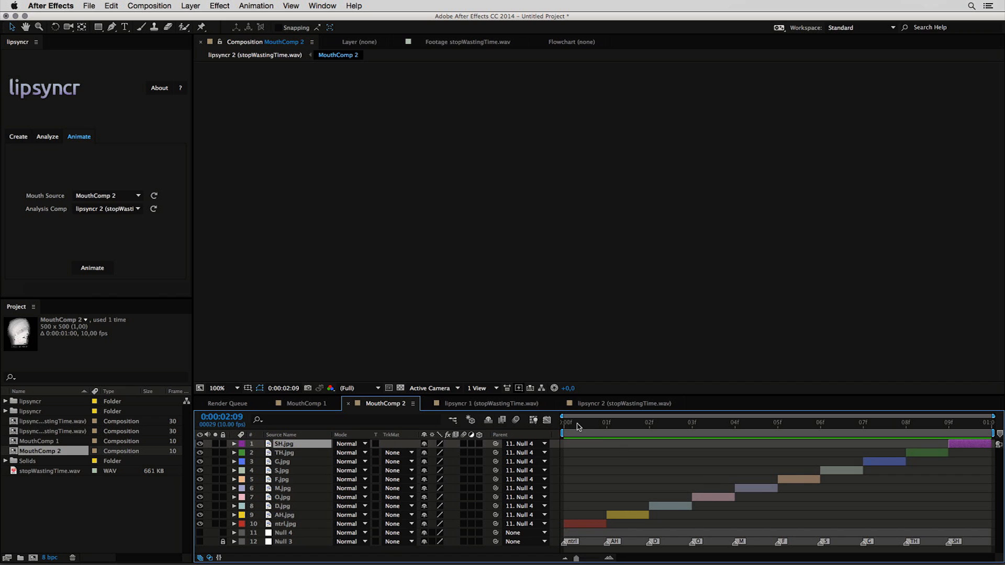
mouse_move(578, 424)
left_mouse_down()
mouse_move(552, 422)
mouse_move(591, 420)
left_mouse_up()
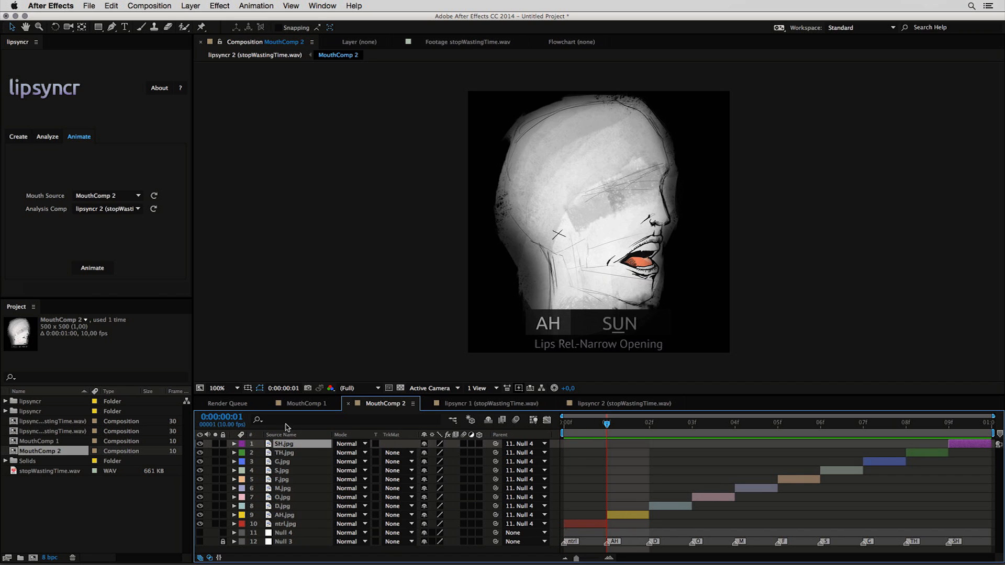
left_click(293, 515)
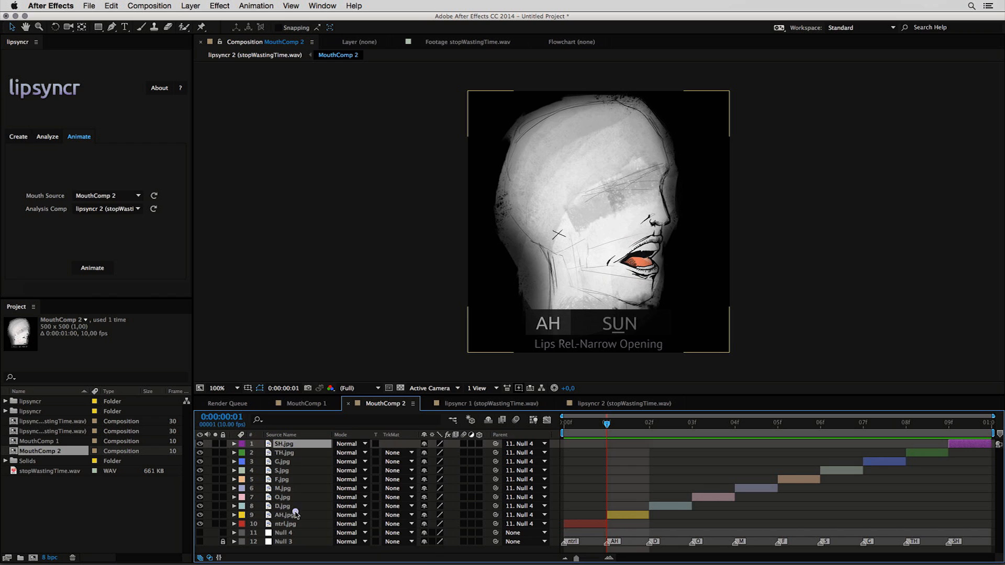
right_click(295, 515)
left_click(373, 388)
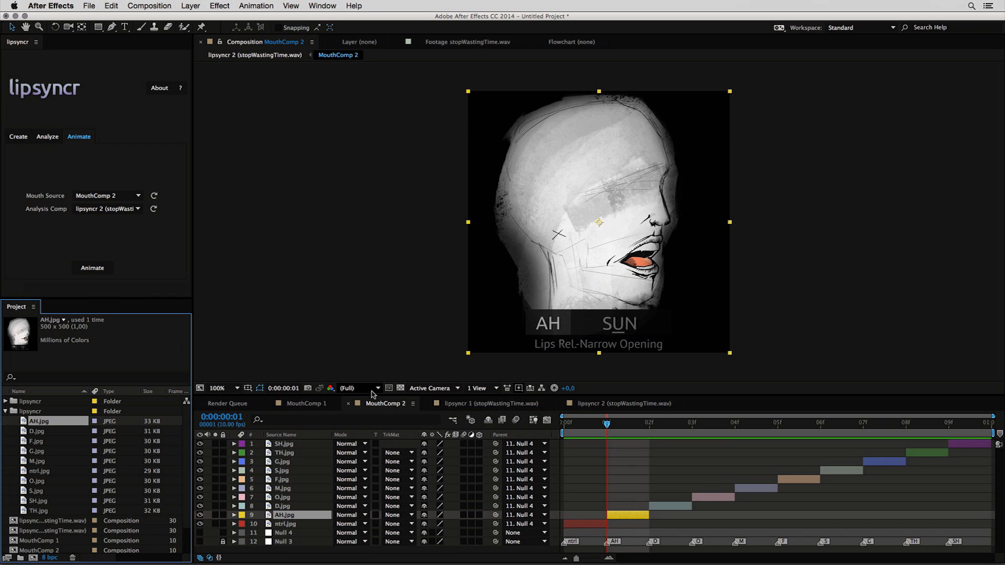
View the Replace Footage options for AH.jpg and dismiss them without choosing a file.
right_click(48, 424)
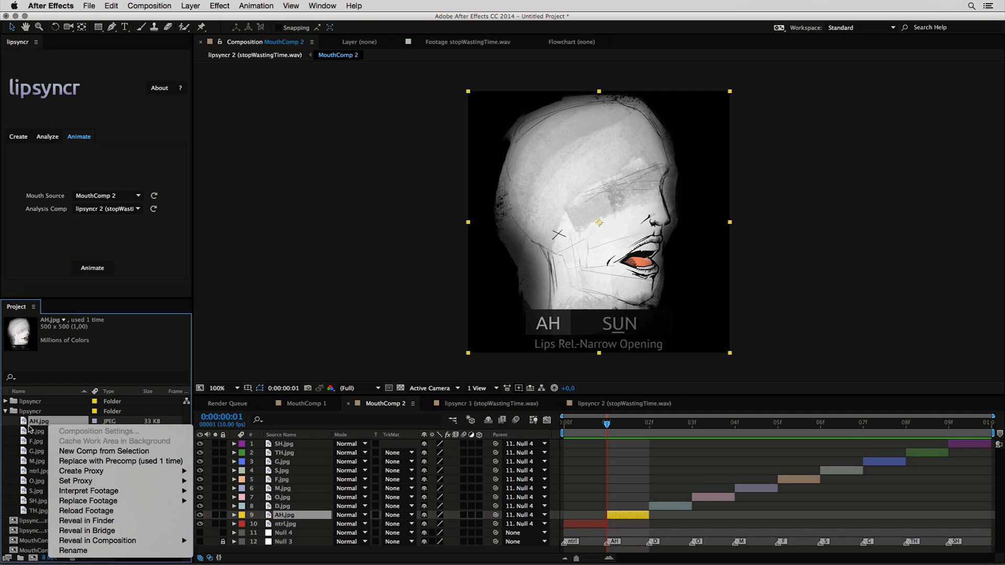
mouse_move(107, 501)
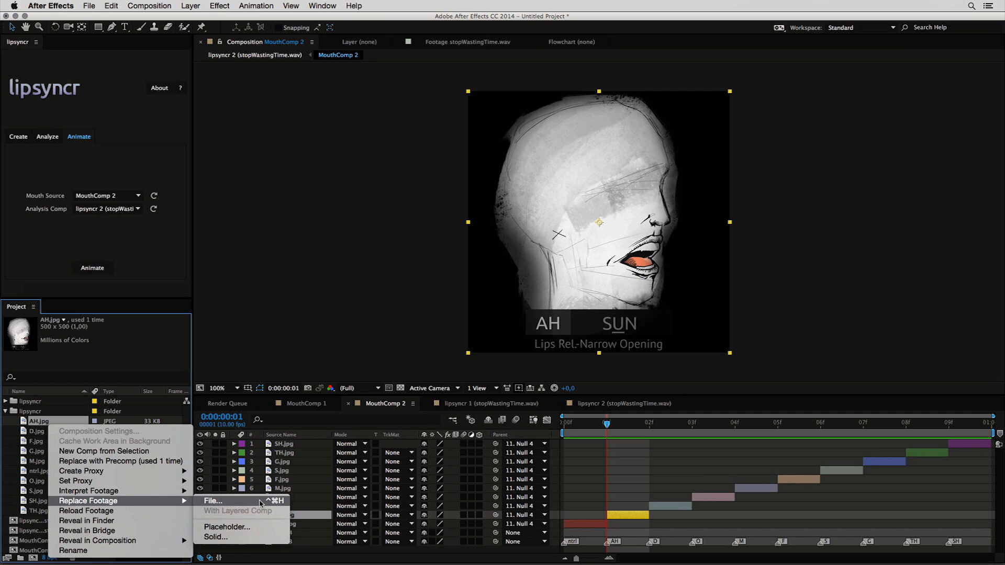
left_click(8, 431)
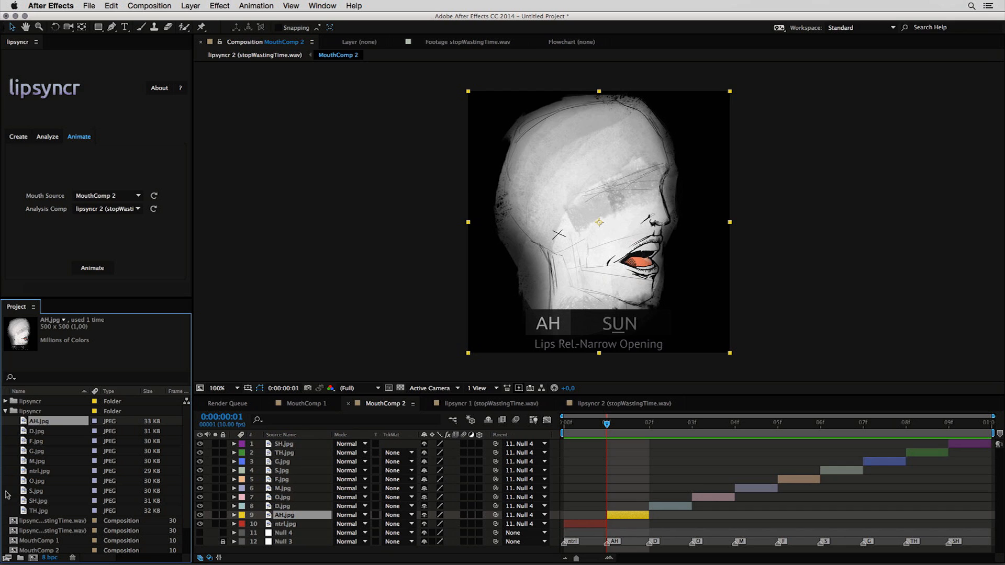
Try replacing the AH.jpg layer's source with SH.jpg, undo the replacement, and return to the lipsyncr 2 composition.
left_click(48, 502)
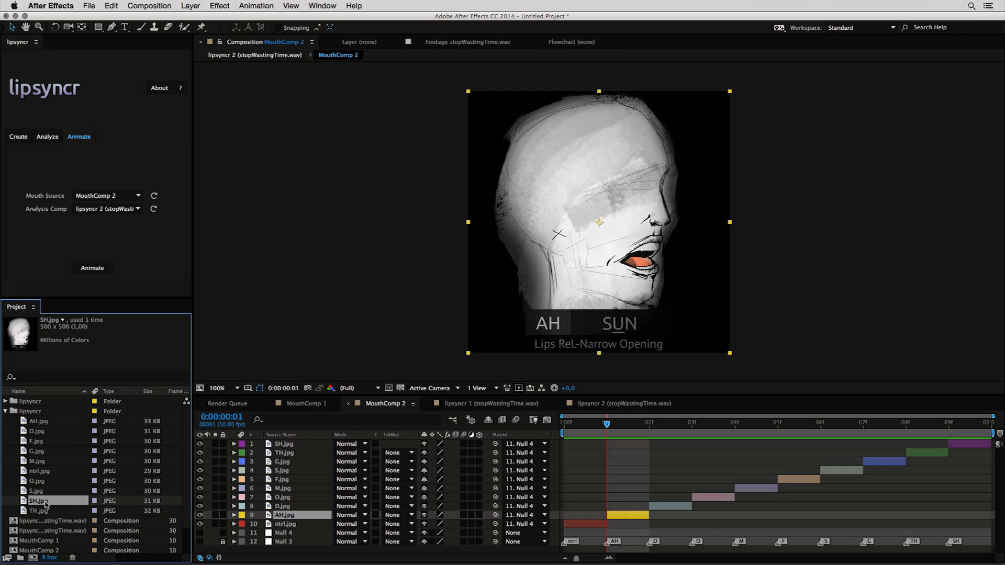
left_click(45, 504, "alt")
left_click_drag(45, 503, 291, 518)
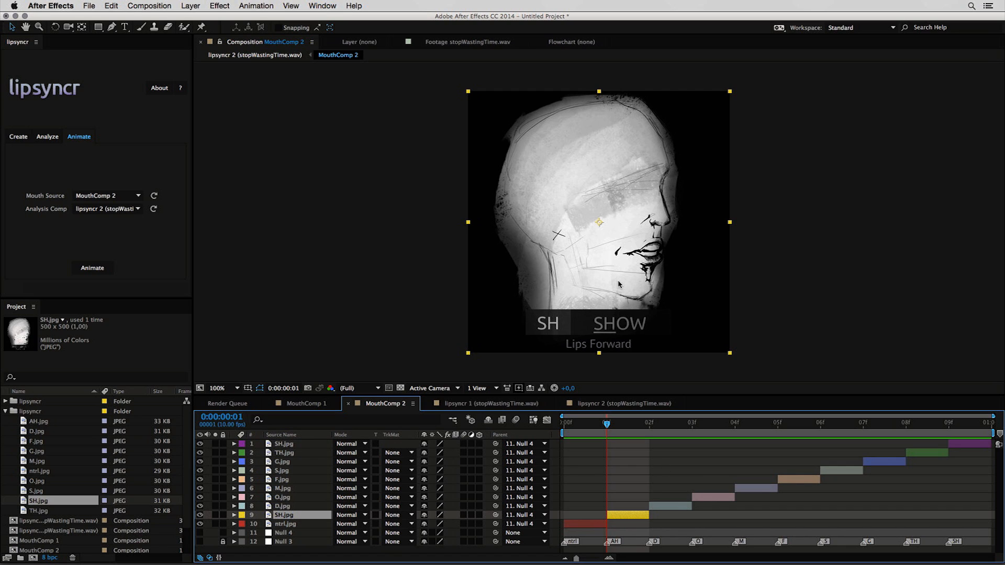
key("super+z")
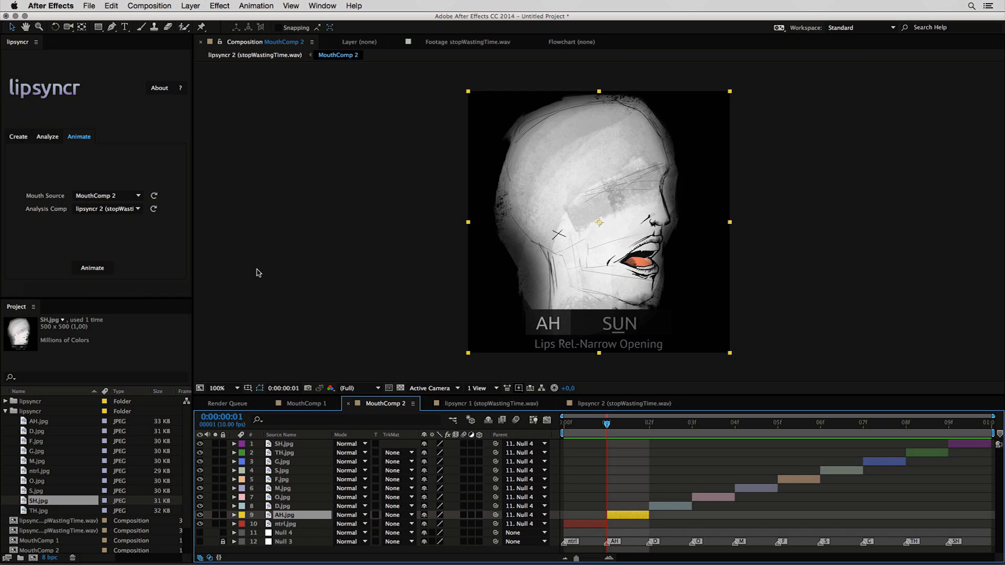
left_click(603, 407)
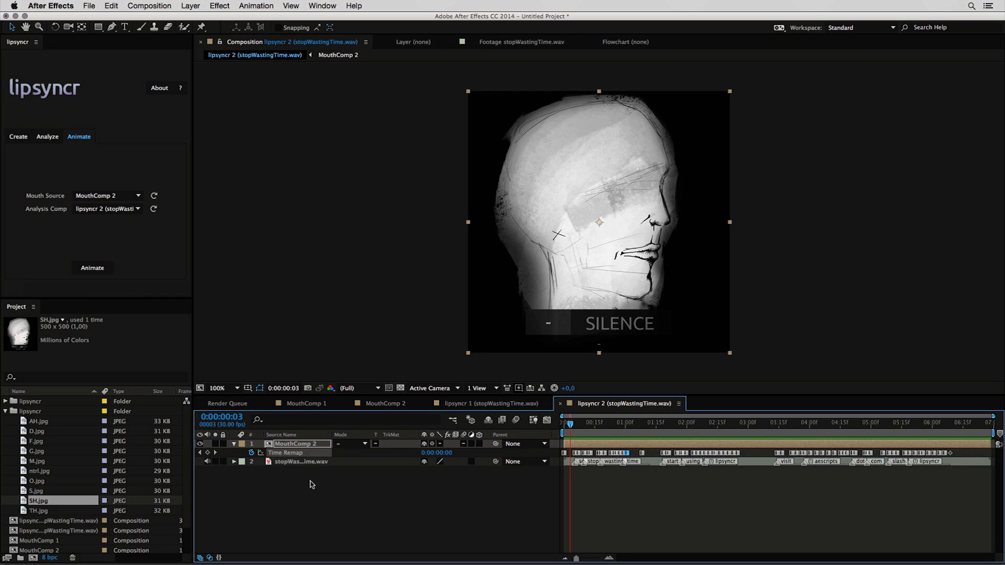